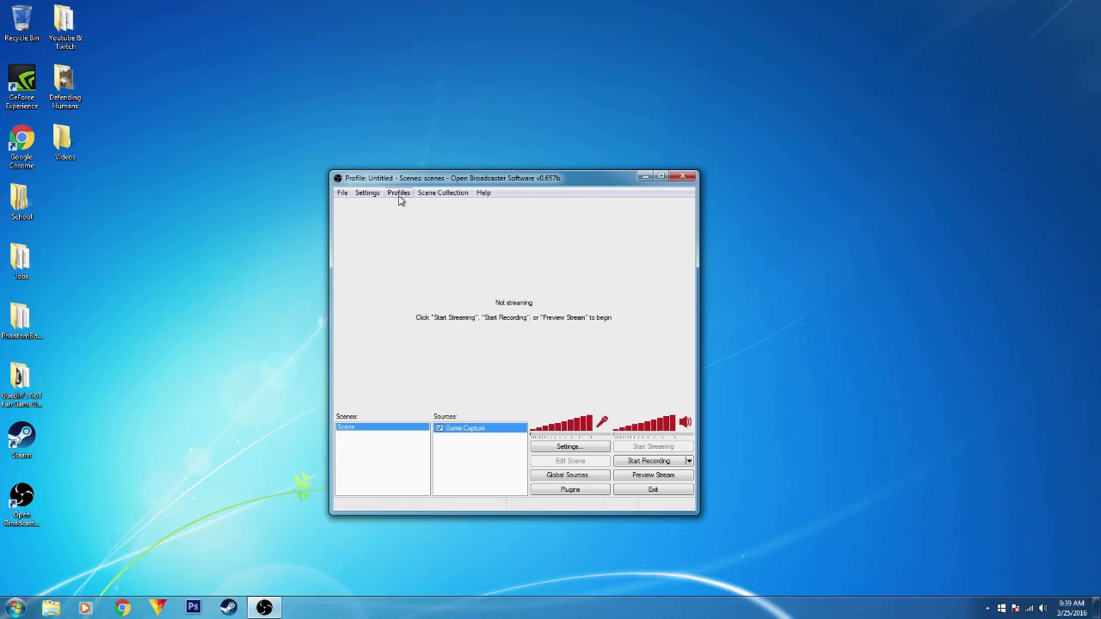
Step: Open the Encoding settings and set the video Quality Balance to 10
click(367, 195)
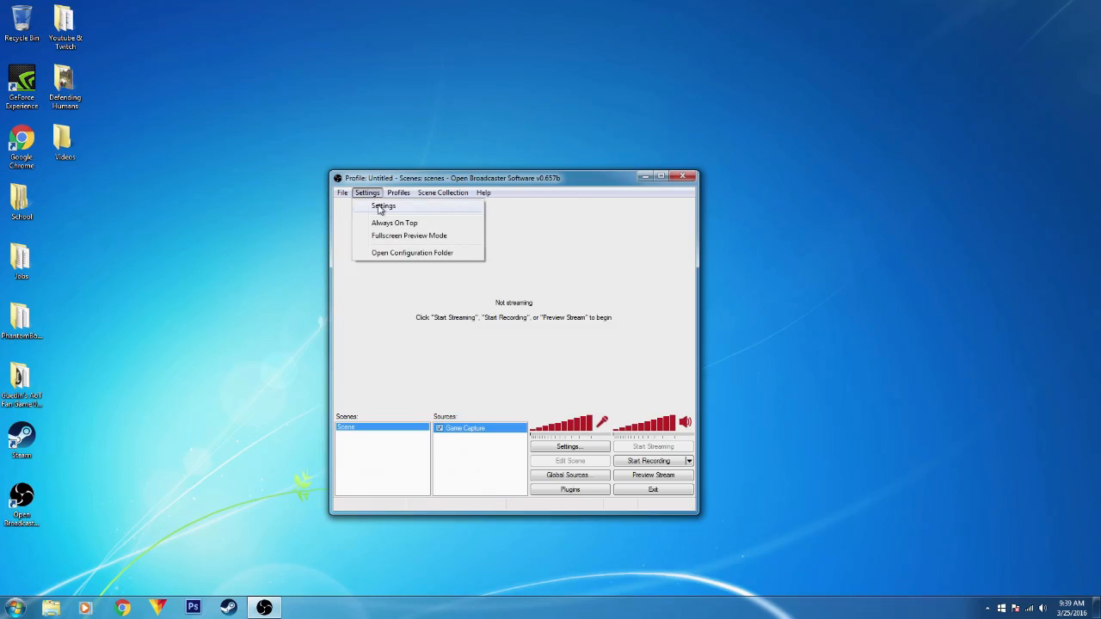
click(380, 208)
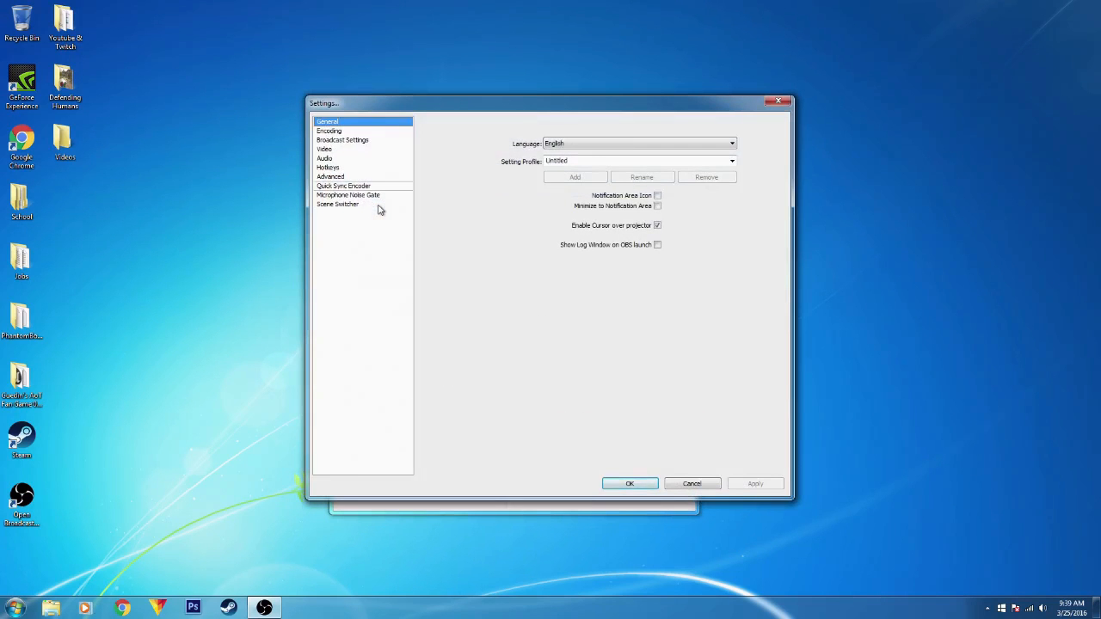
click(330, 131)
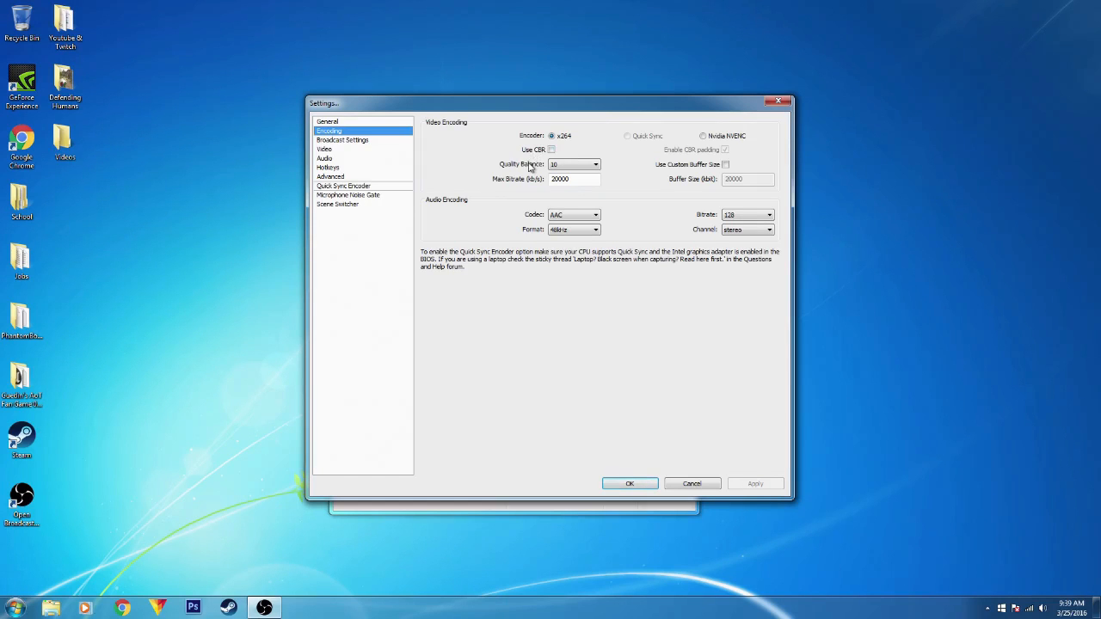
click(572, 165)
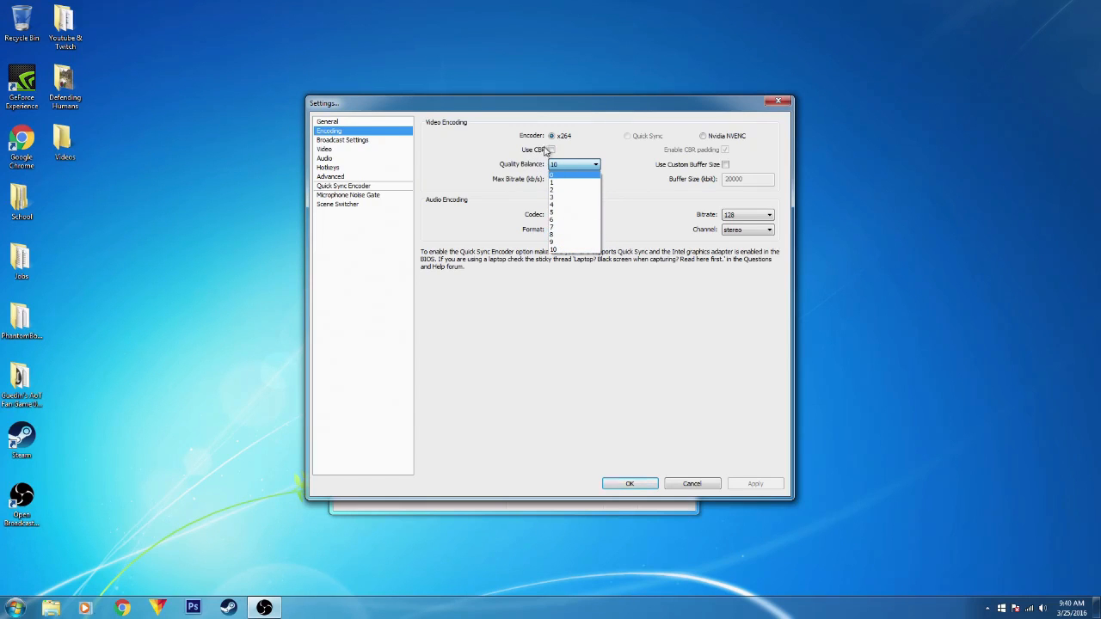
click(559, 251)
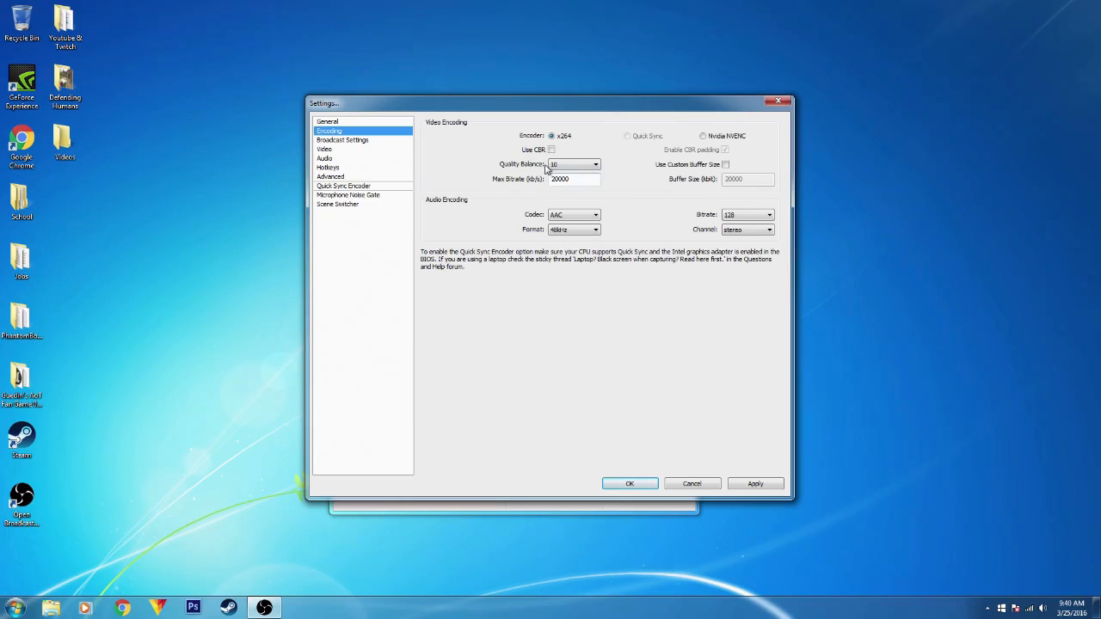
Step: Switch to Chrome and search Google for "bitrate for 720p"
click(123, 609)
text(google.com)
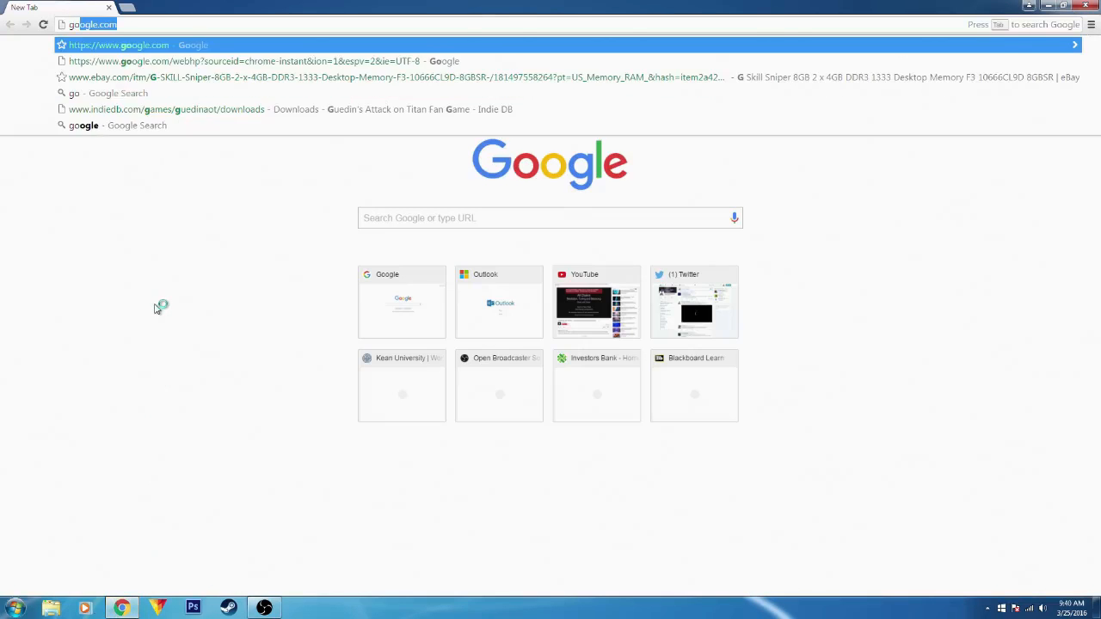
key(Return)
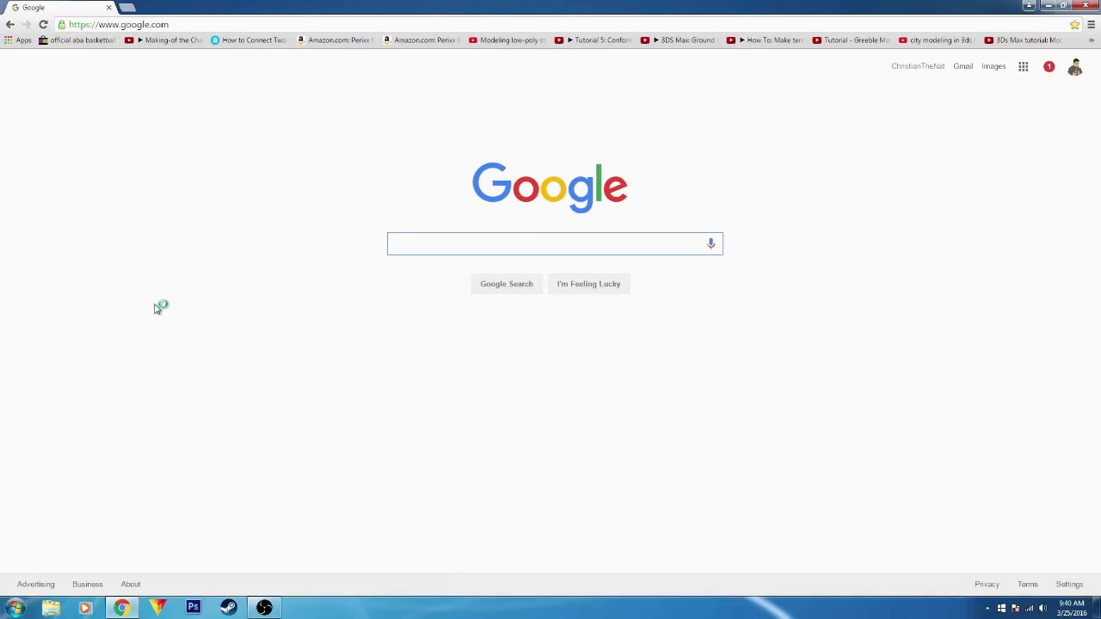
text(bitrat)
key(Down)
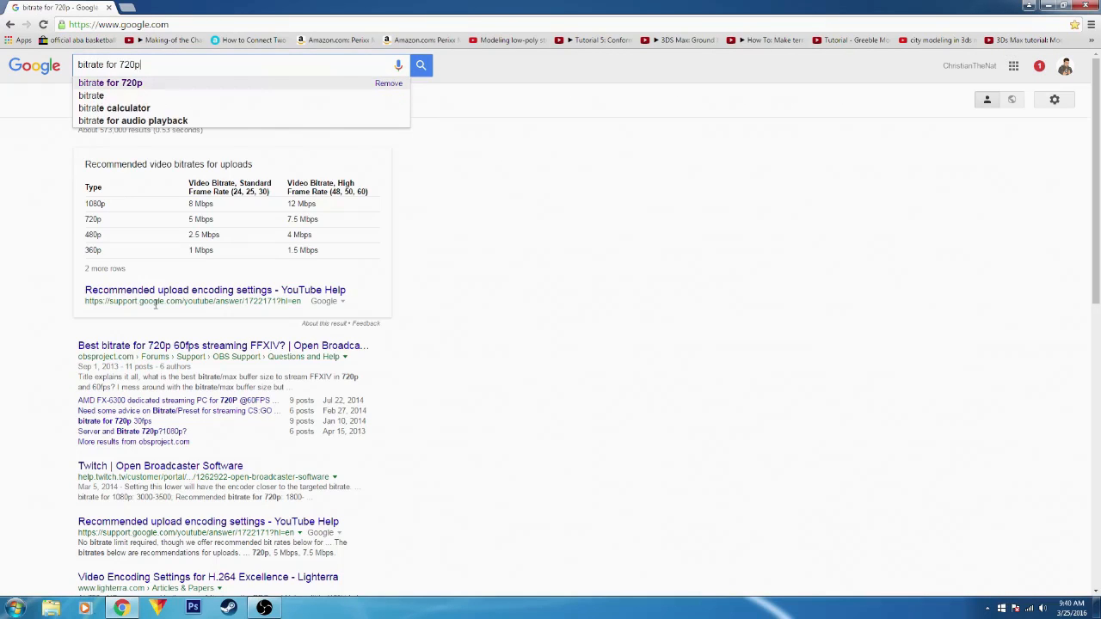
key(Return)
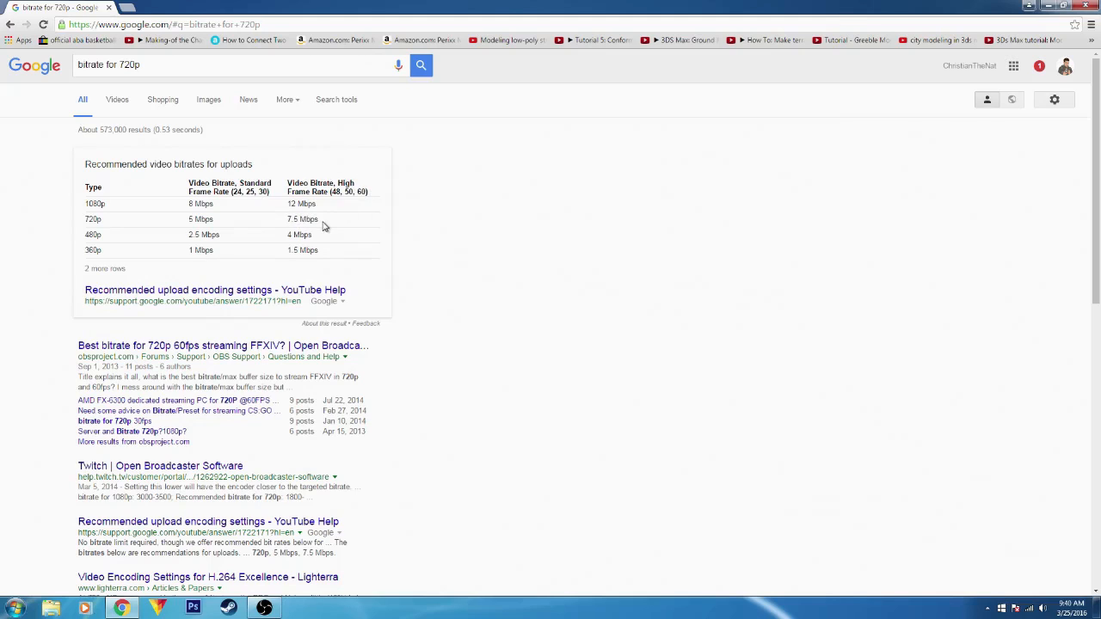
Step: Move the OBS Settings window off the bitrate table and highlight the table's high frame rate value for 1080p in Chrome
click(269, 610)
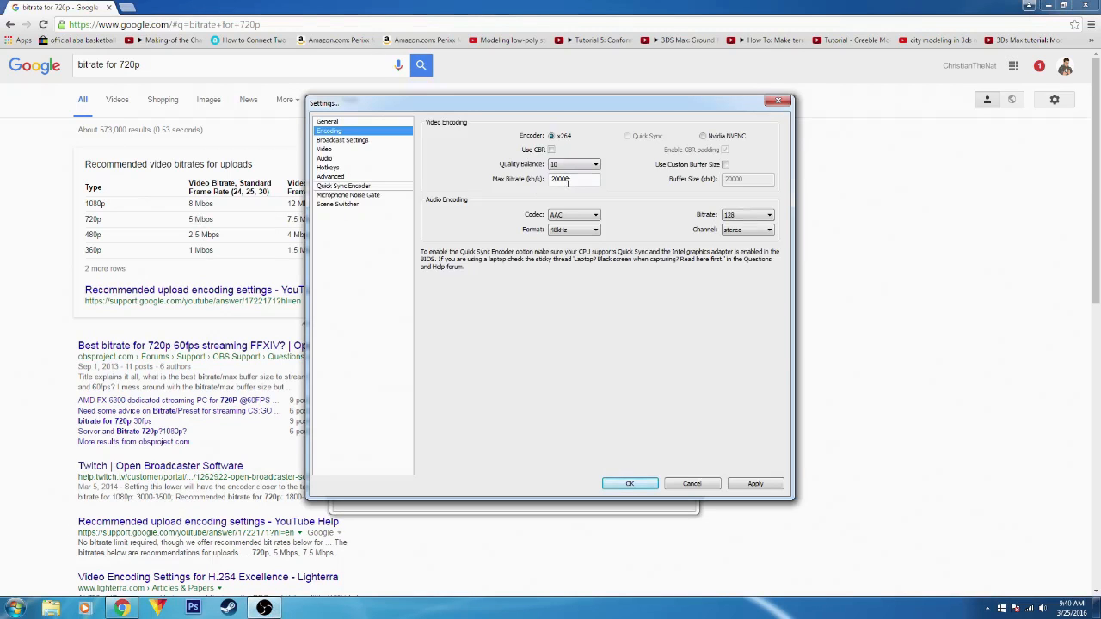
mouse_move(562, 194)
drag(467, 108, 552, 117)
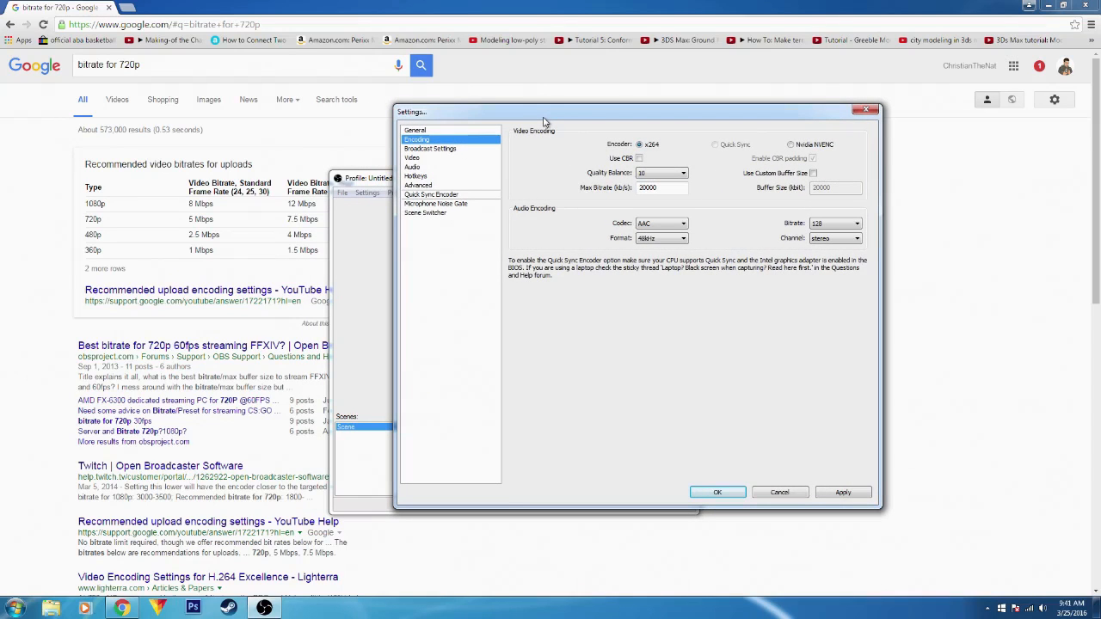
click(284, 208)
drag(286, 204, 329, 206)
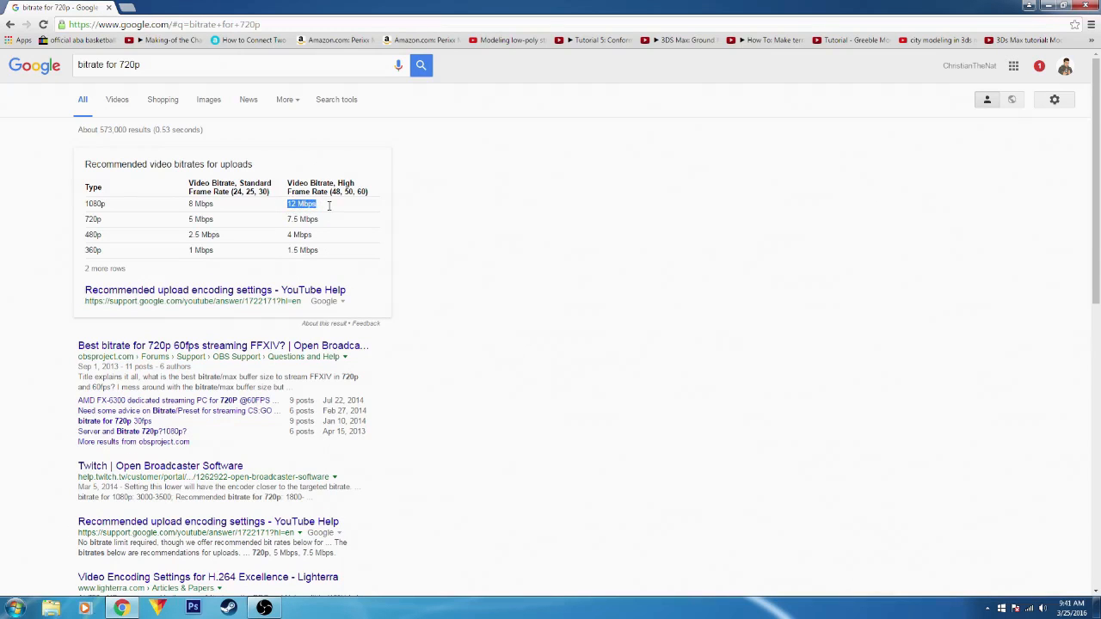
click(320, 206)
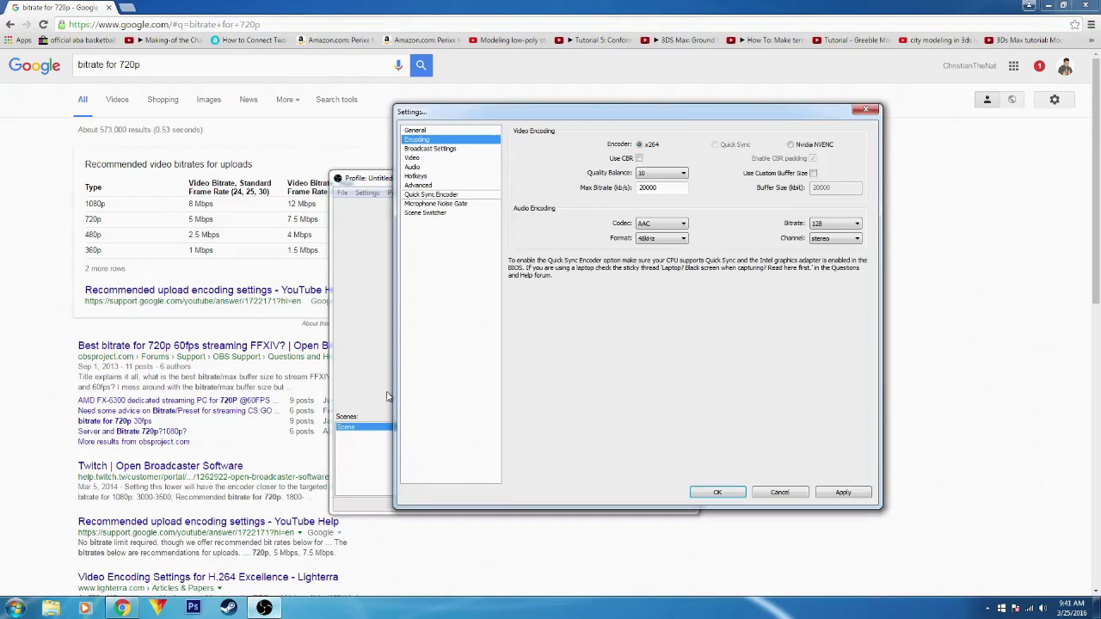
Step: Return to OBS, check the Max Bitrate field, and save the encoding changes while switching to the Broadcast Settings
click(264, 608)
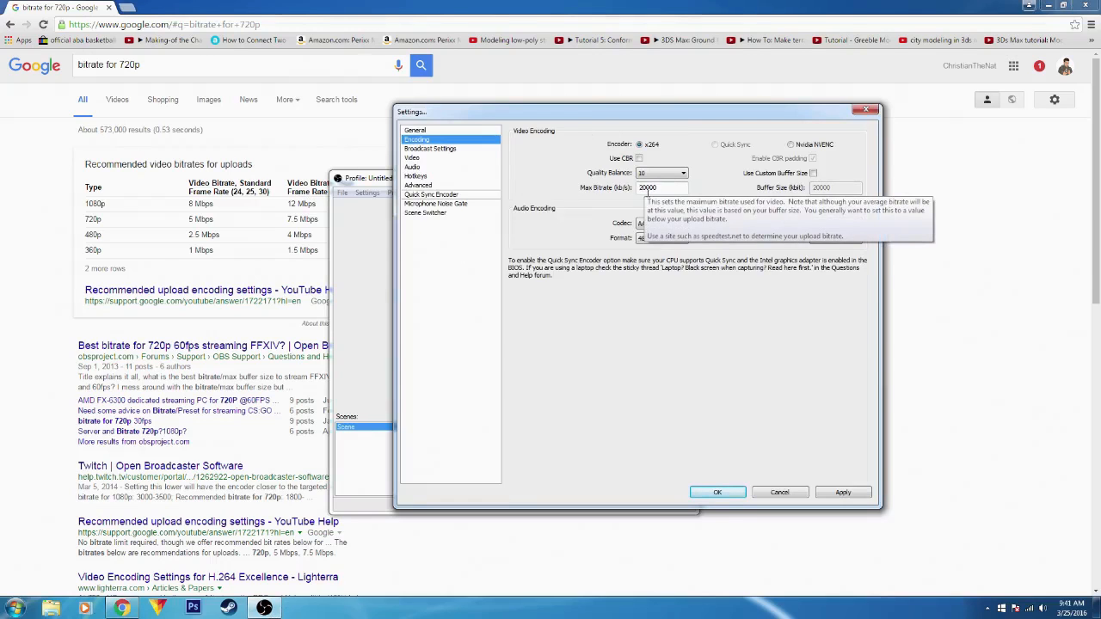
click(656, 187)
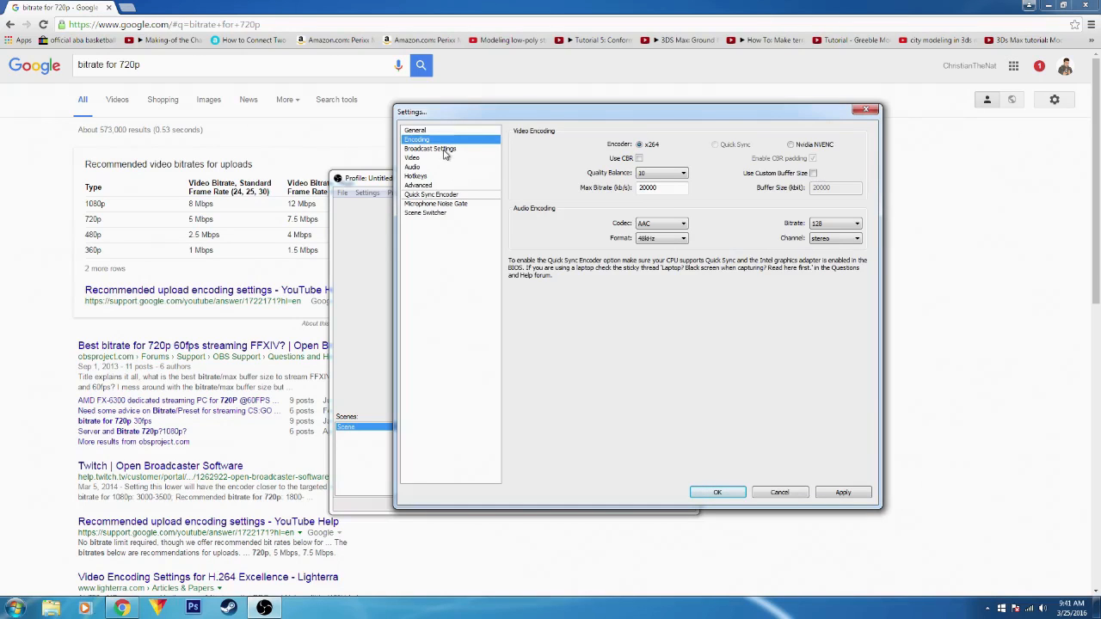
click(814, 228)
click(446, 150)
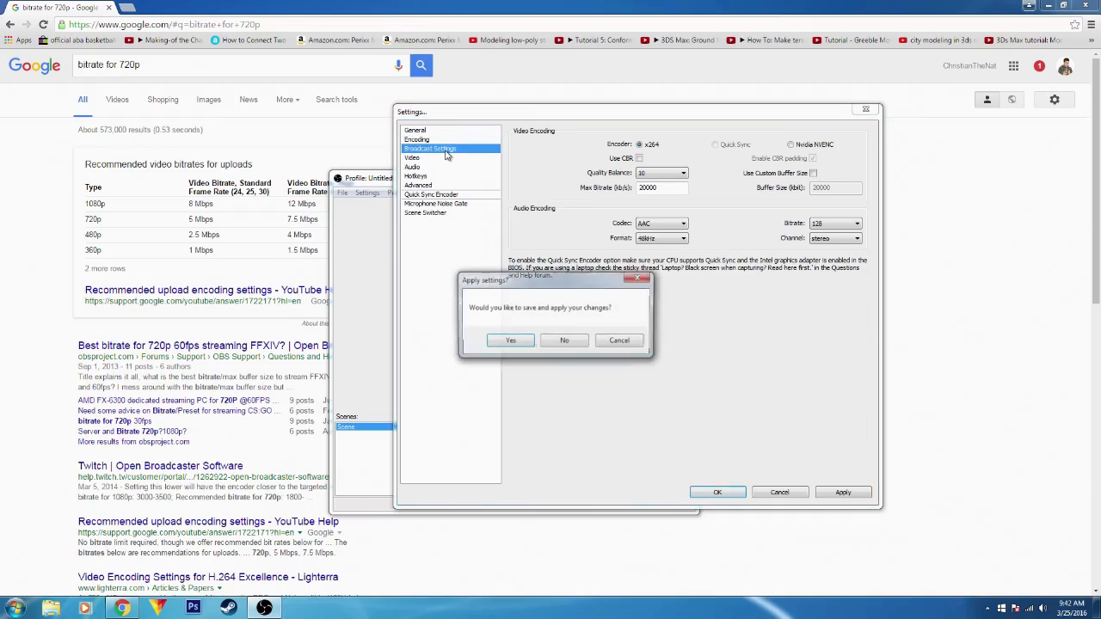
click(522, 342)
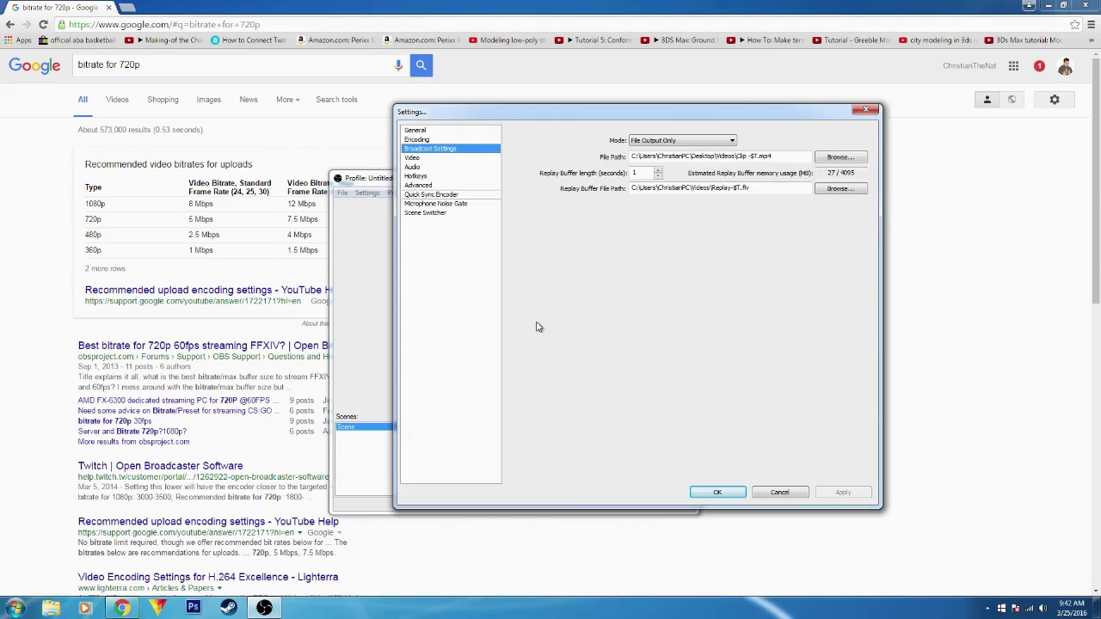
Step: Set the broadcast mode to File Output Only and view the save dialog for the recording's file path without changing it
click(725, 140)
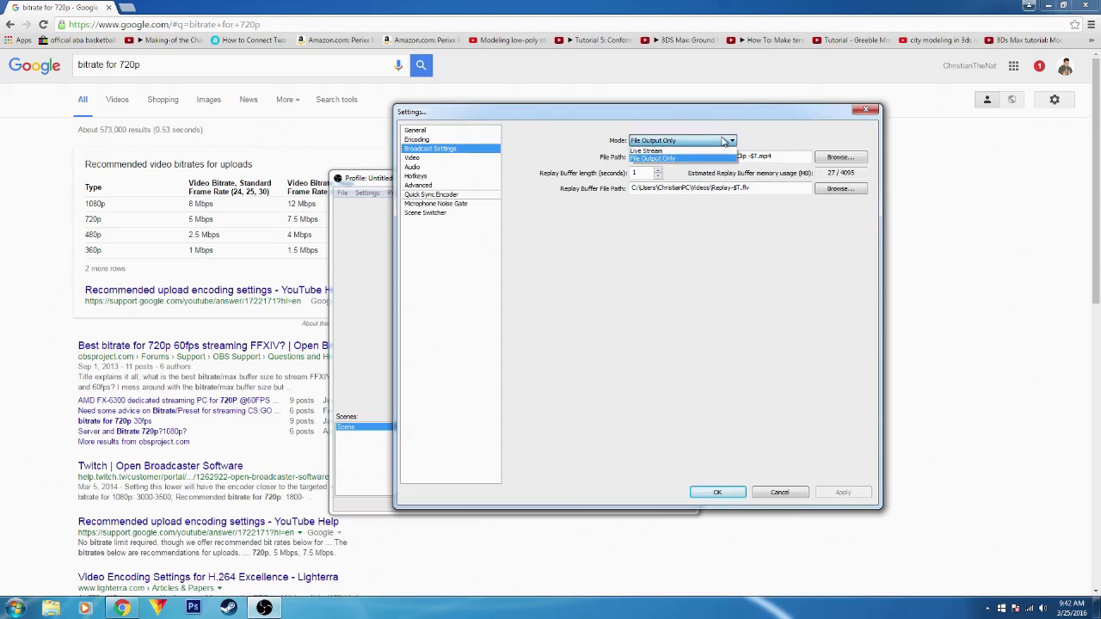
click(667, 161)
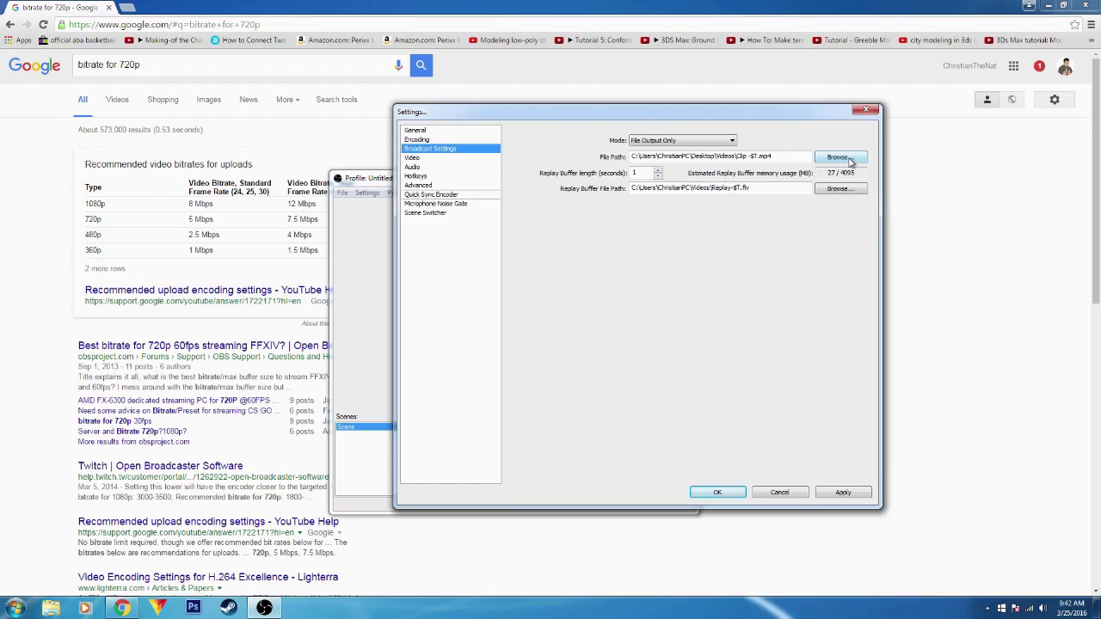
click(841, 158)
drag(533, 131, 532, 249)
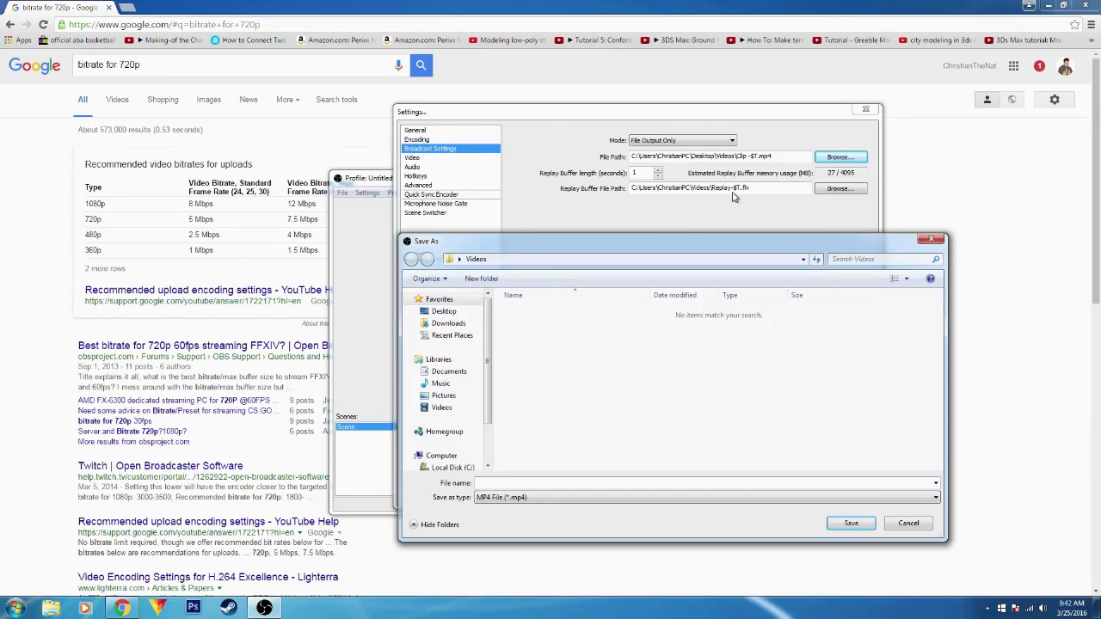
click(930, 241)
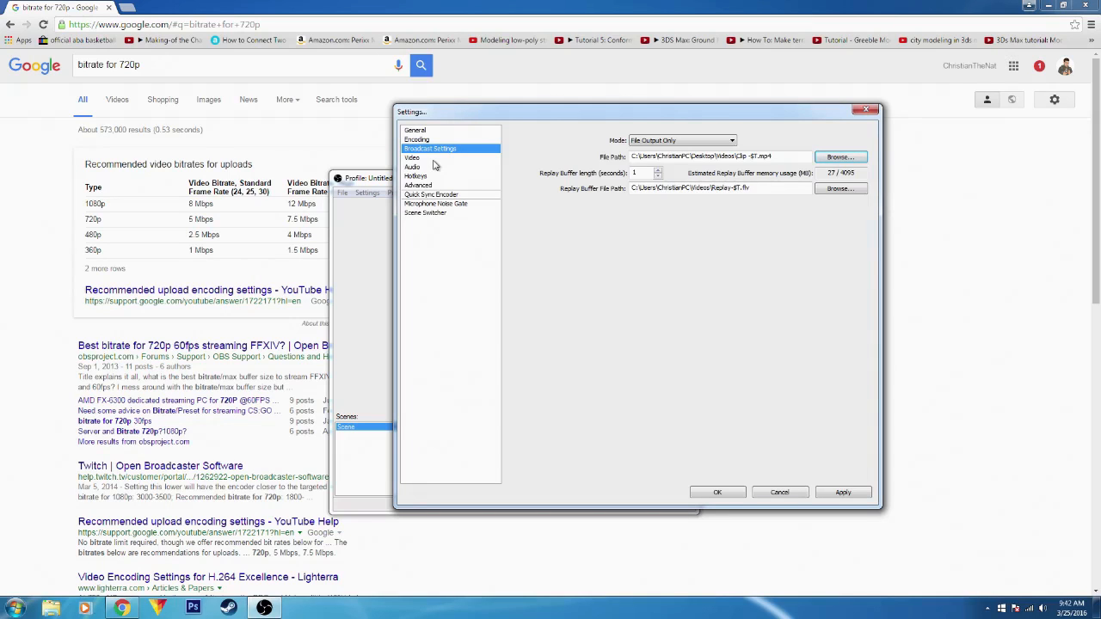
Step: Save the broadcast changes and examine the downscale filter options in the Video settings
click(414, 158)
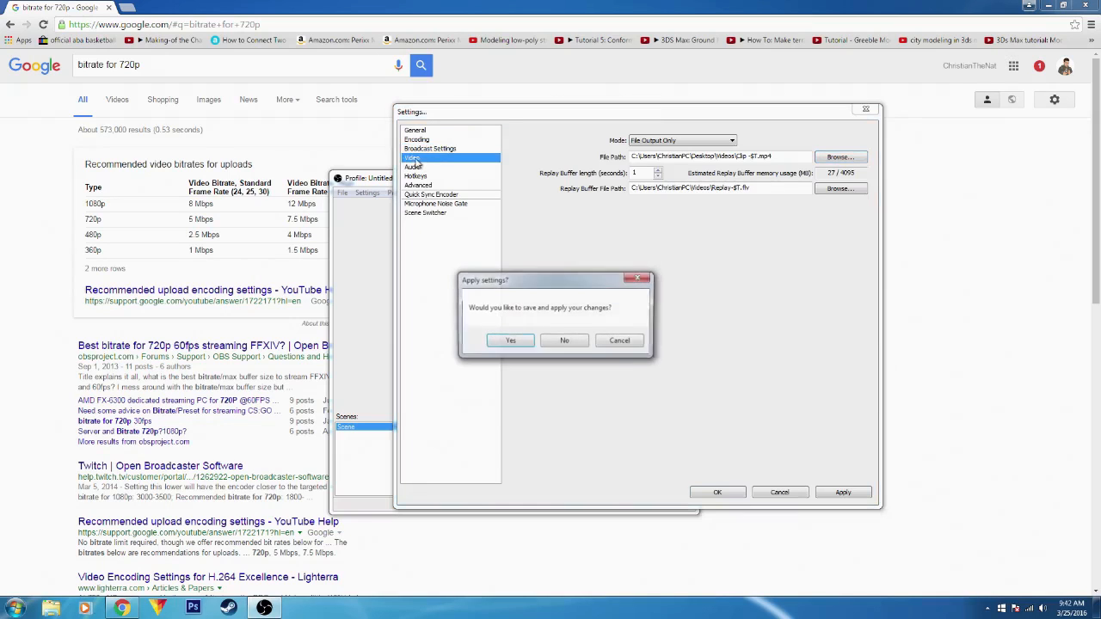
click(510, 342)
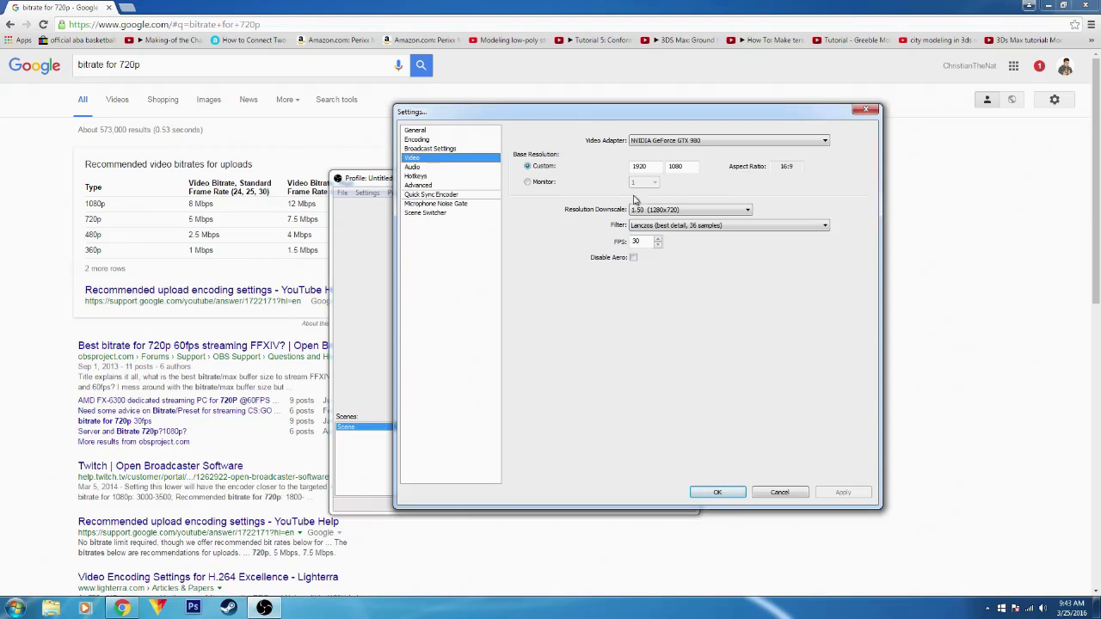
click(651, 228)
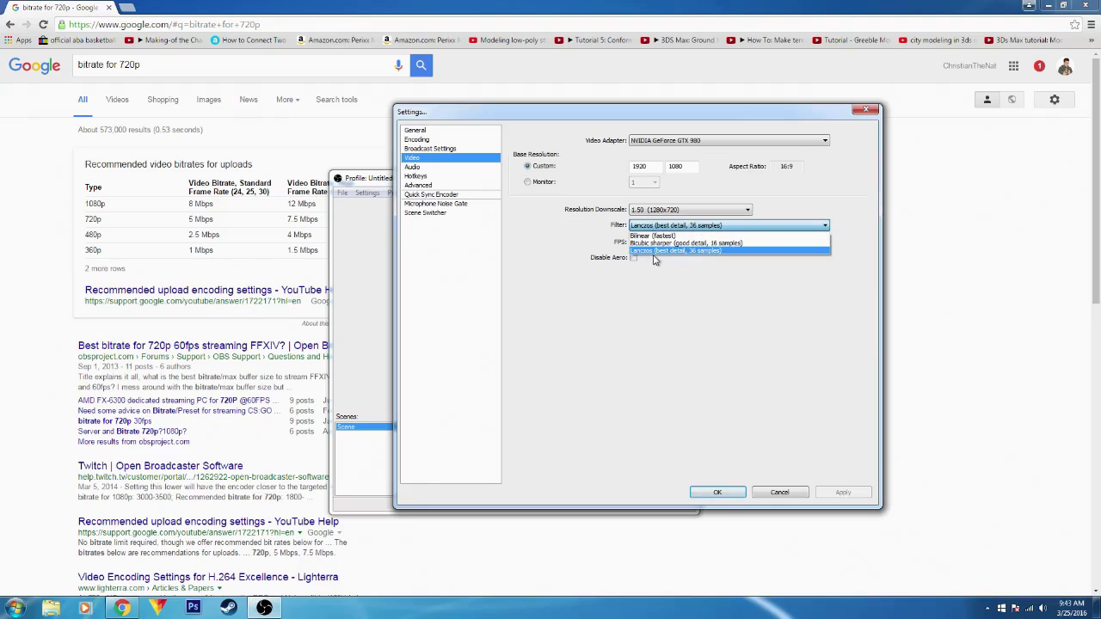
click(698, 306)
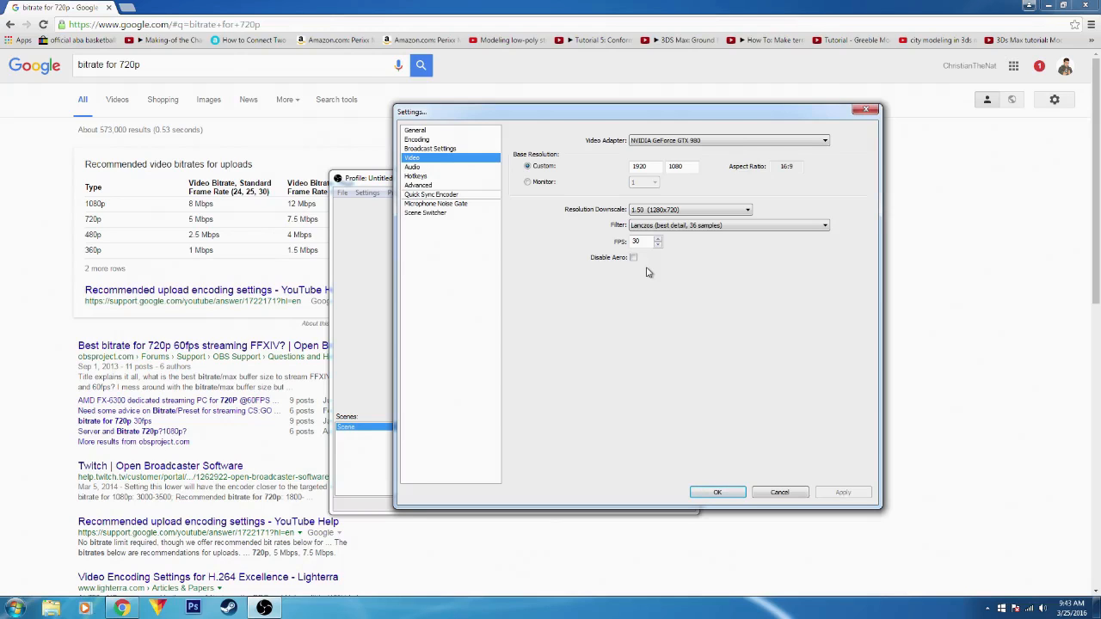
Step: Examine the Process Priority Class options in the Advanced settings
click(428, 186)
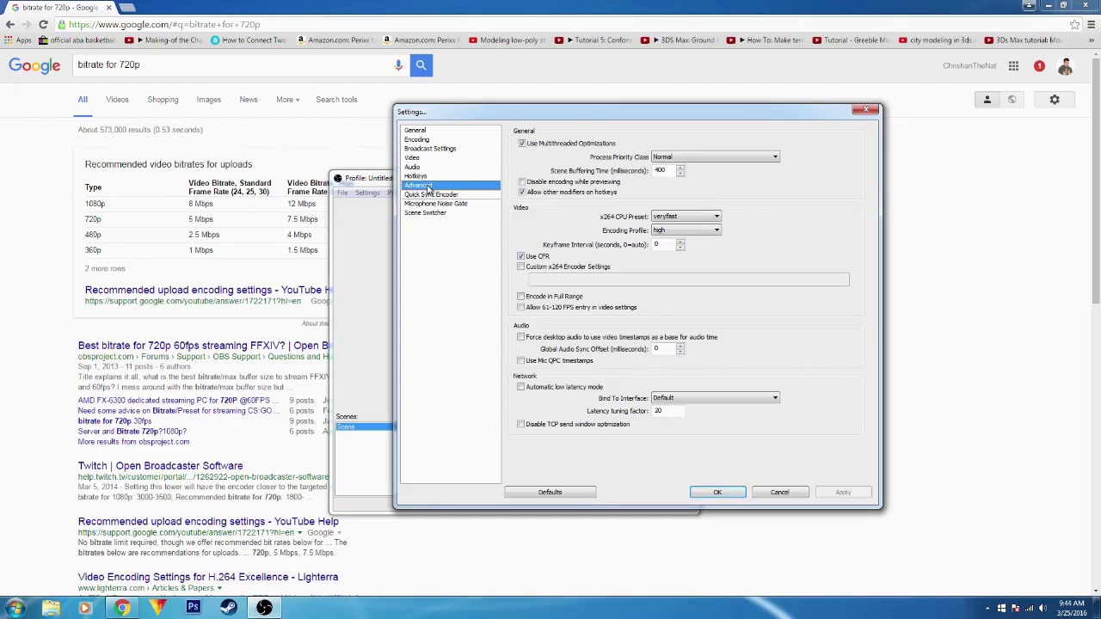
click(662, 159)
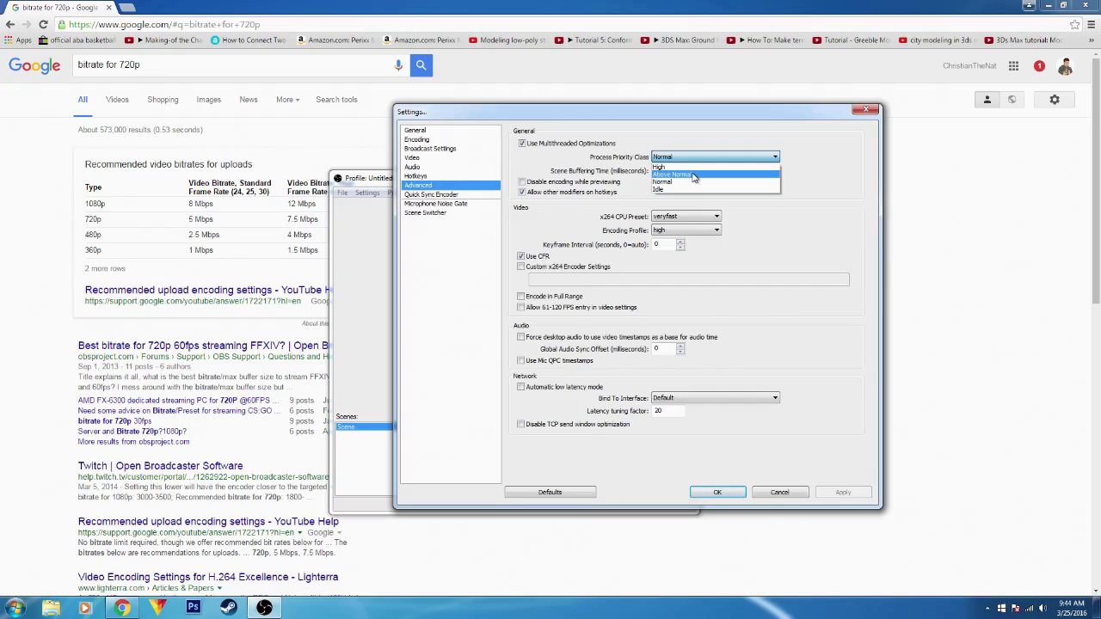
click(815, 160)
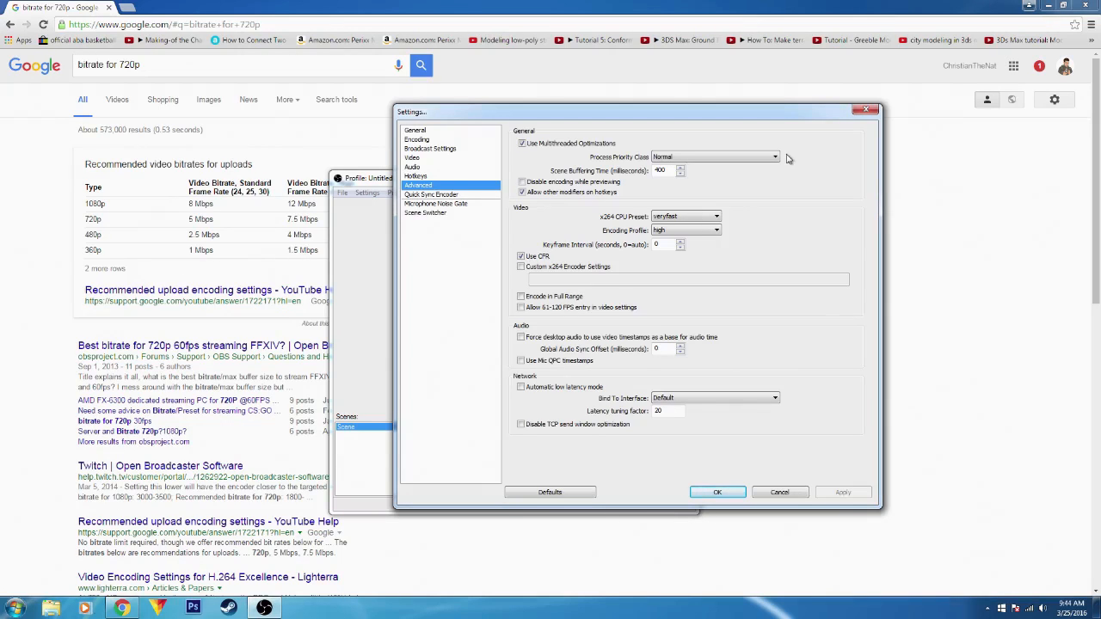
click(717, 160)
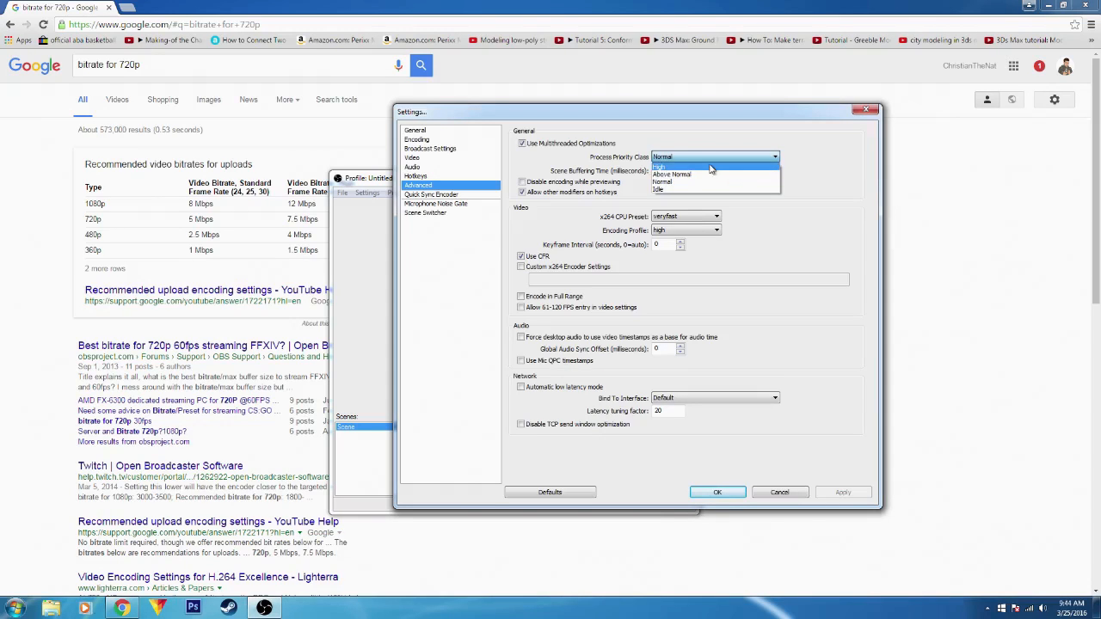
click(821, 174)
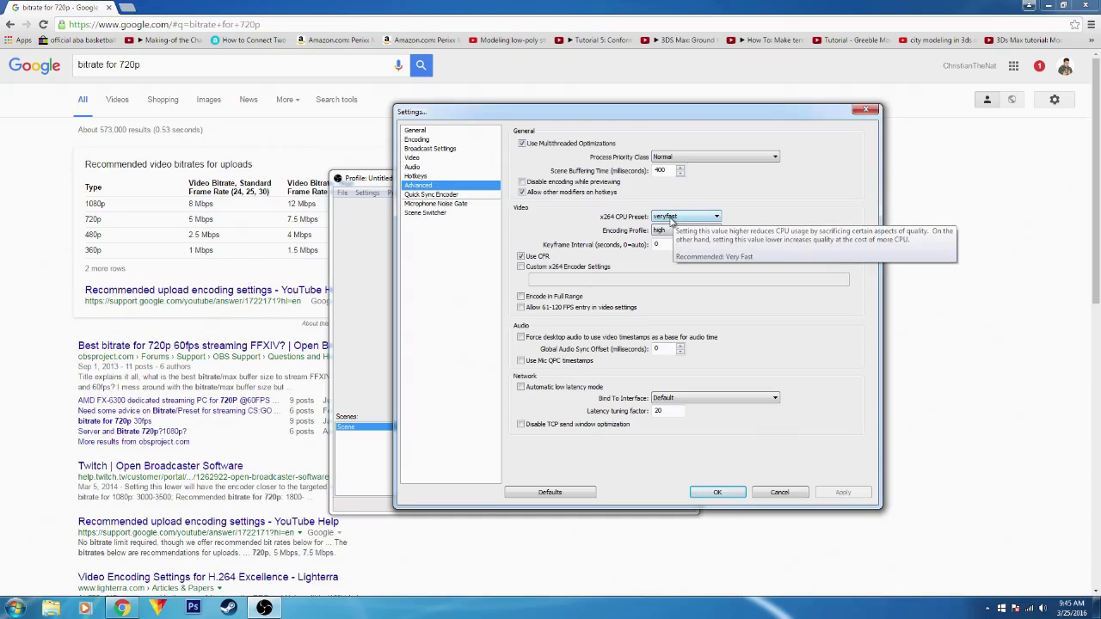
Step: Review the x264 CPU Preset choices and close the settings with confirmation
click(672, 221)
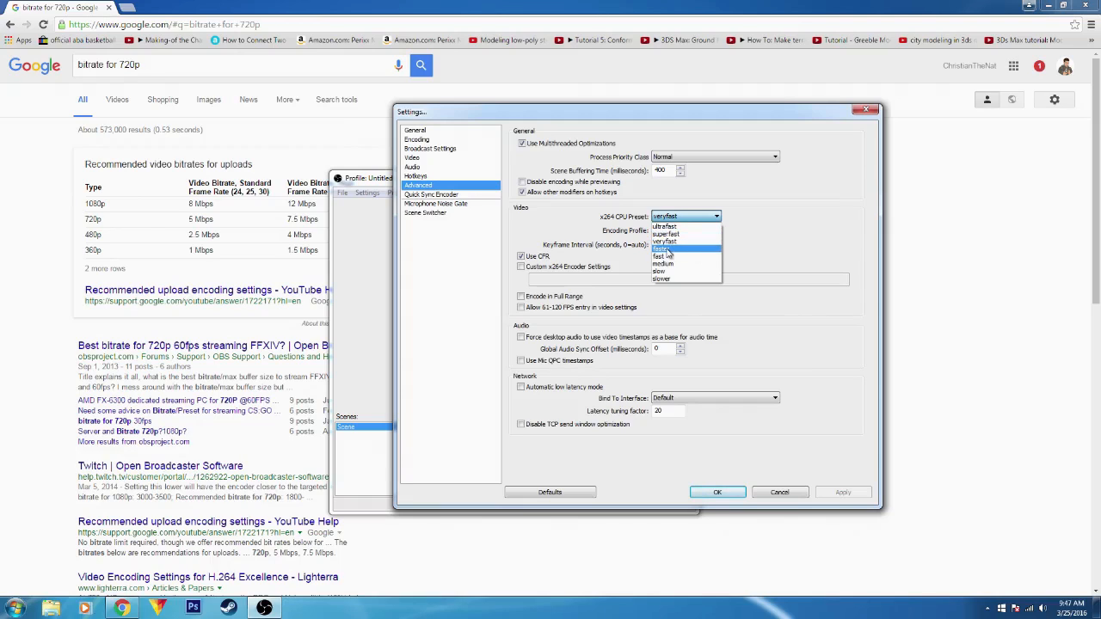
click(775, 221)
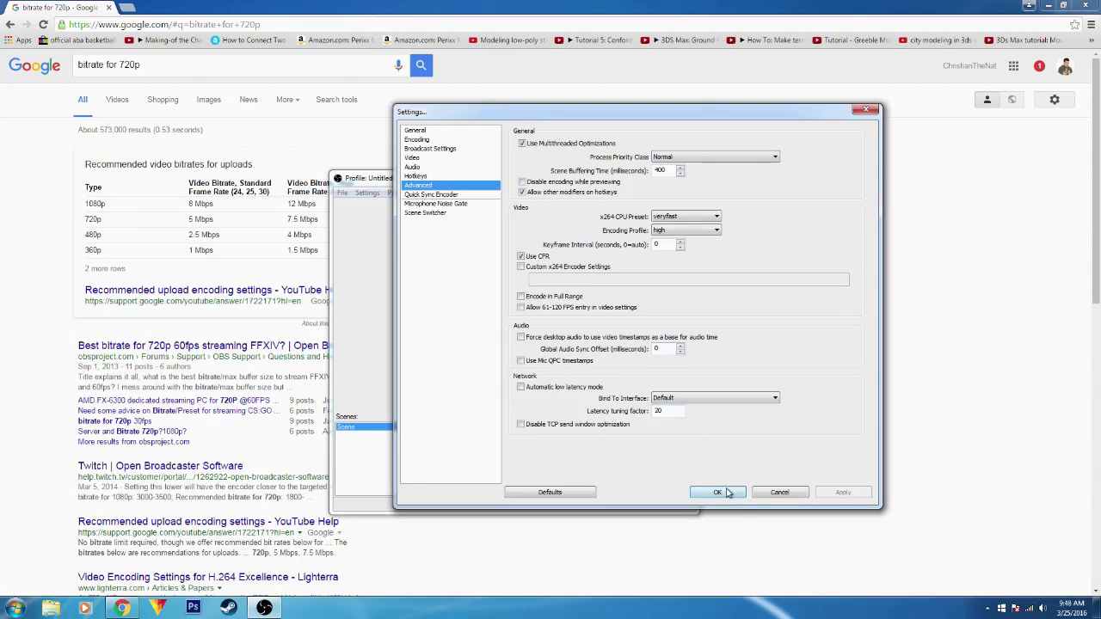
click(724, 492)
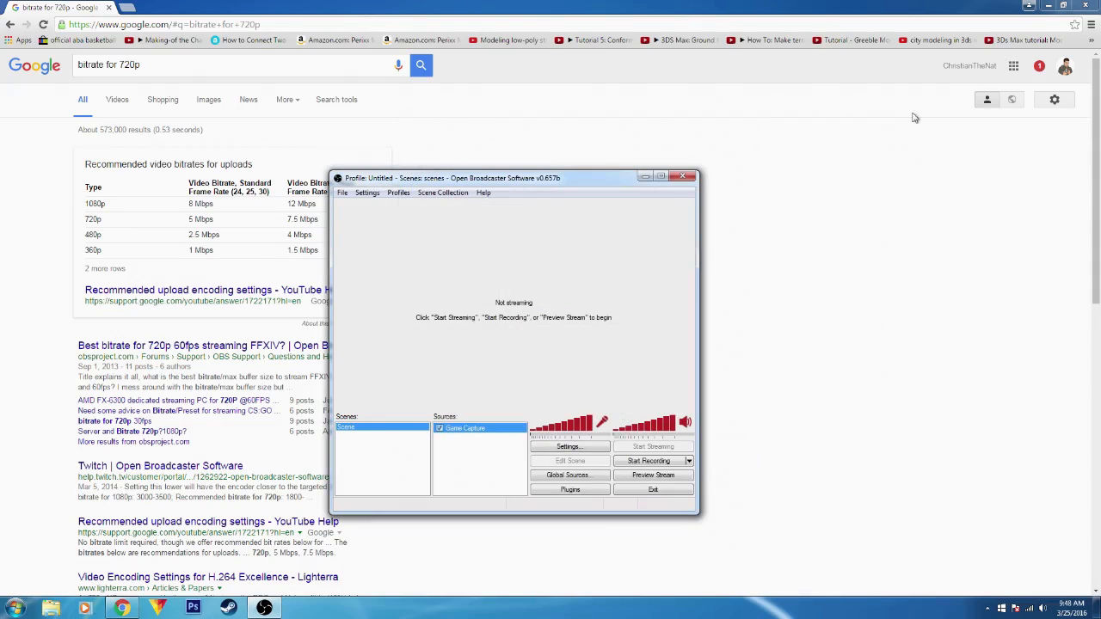
Step: Close Chrome and move the OBS window away from the centre of the desktop
click(1086, 8)
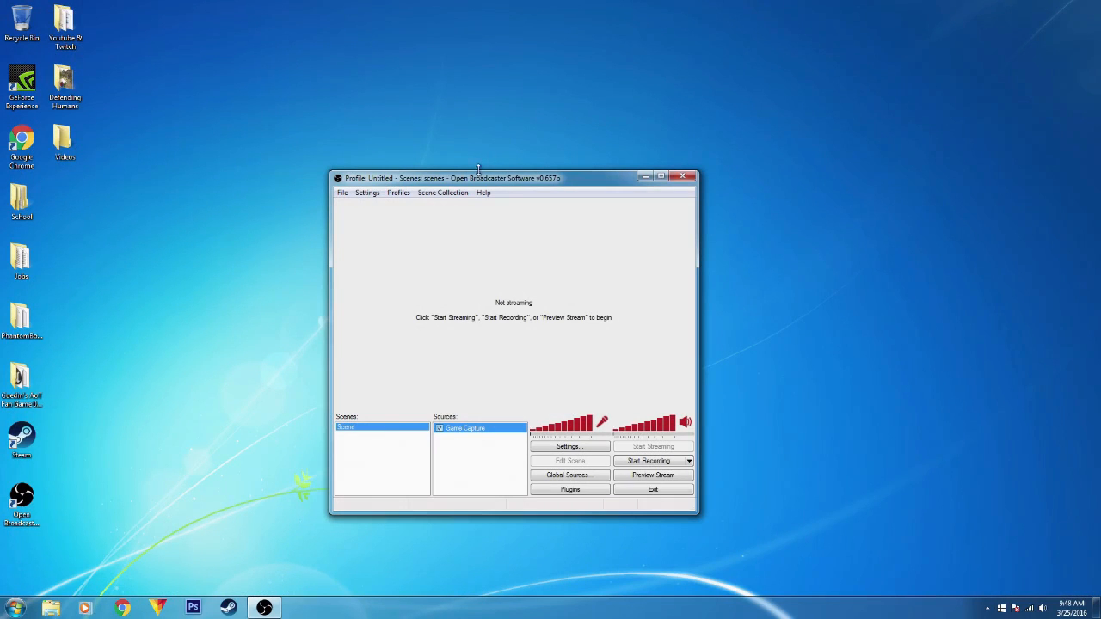
drag(473, 180, 719, 63)
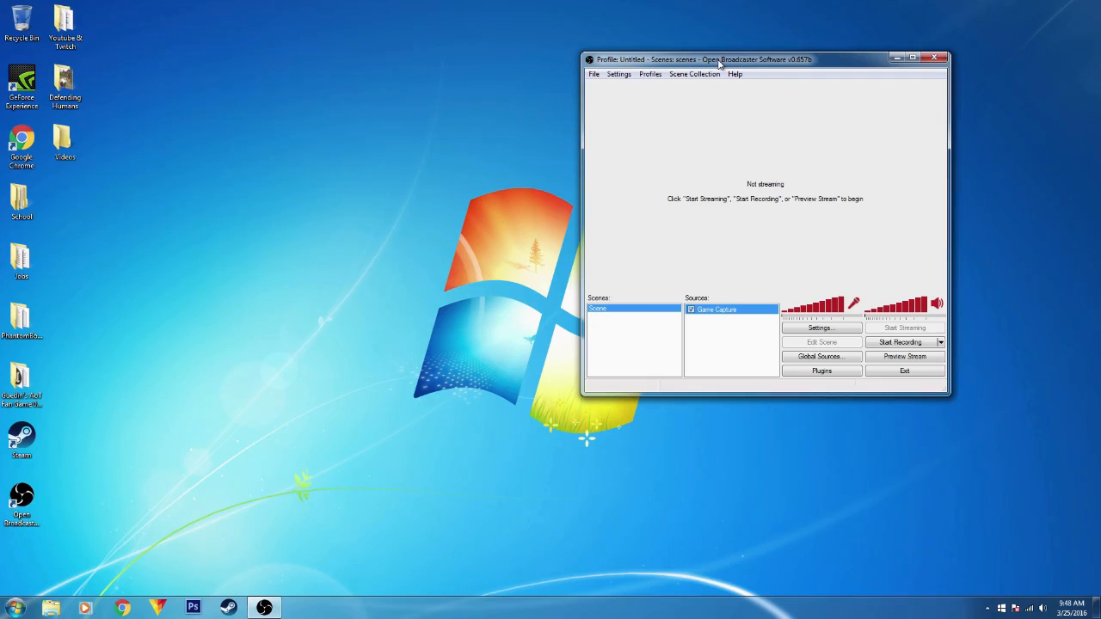
Step: Launch Steam from the desktop and sign in by entering the account password
click(23, 440)
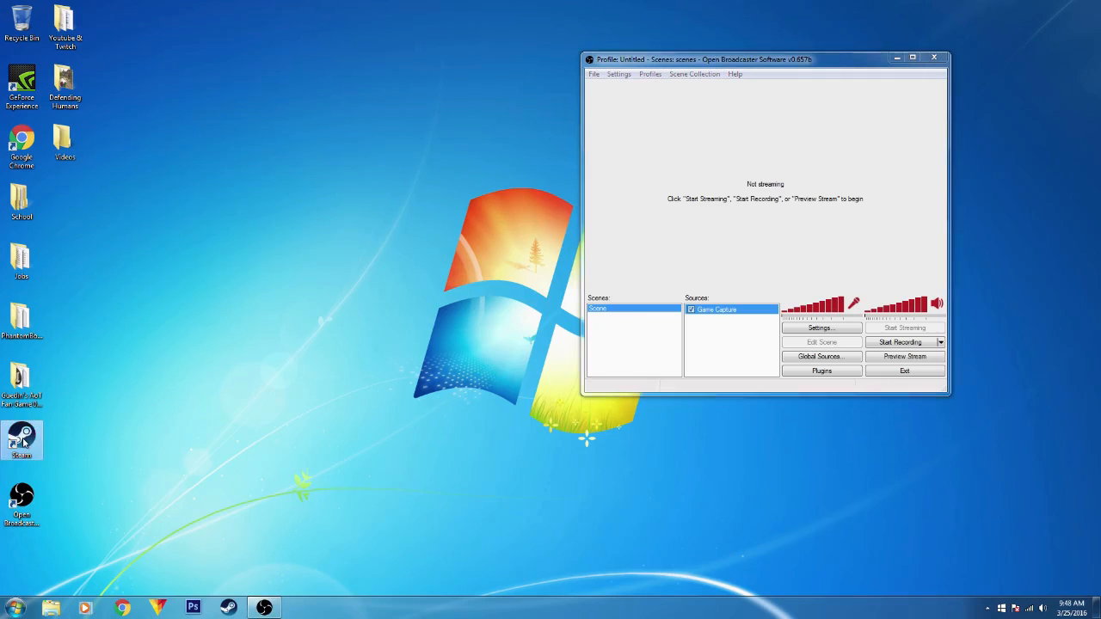
double_click(23, 440)
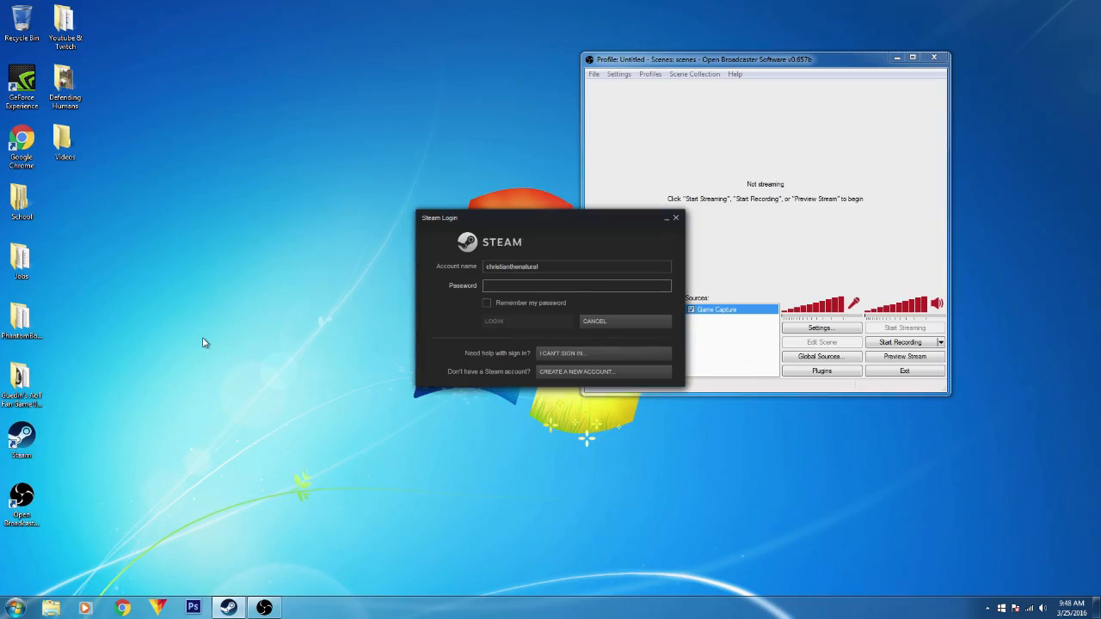
text(**)
key(BackSpace)
key(BackSpace)
text(*********)
key(Return)
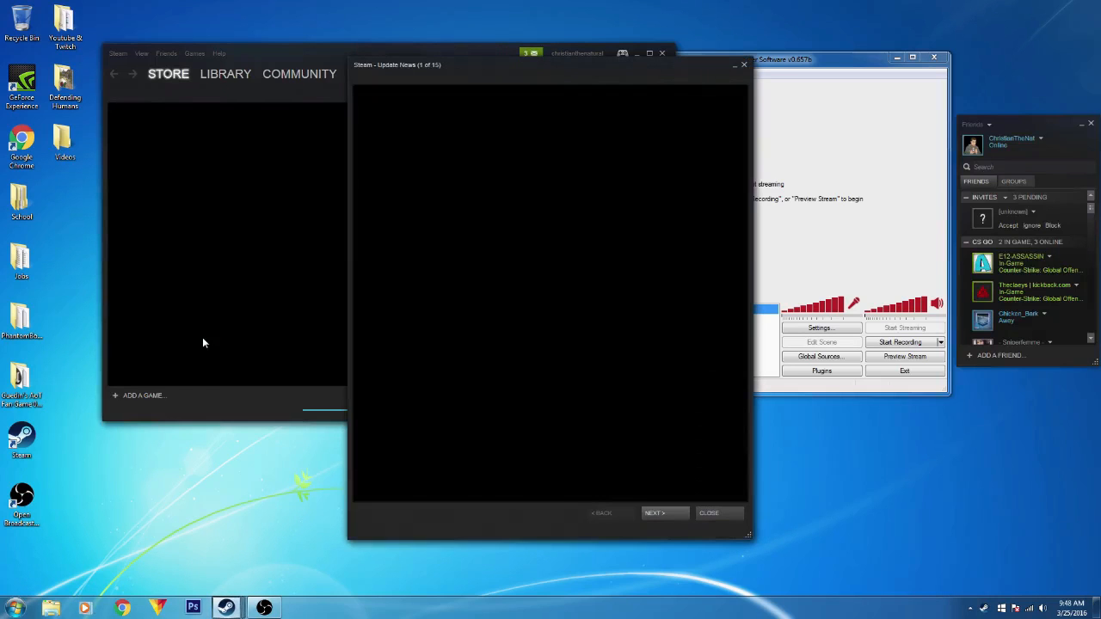
Step: Dismiss the Steam update news, select NBA 2K16 in the game library, and minimise Steam
click(744, 65)
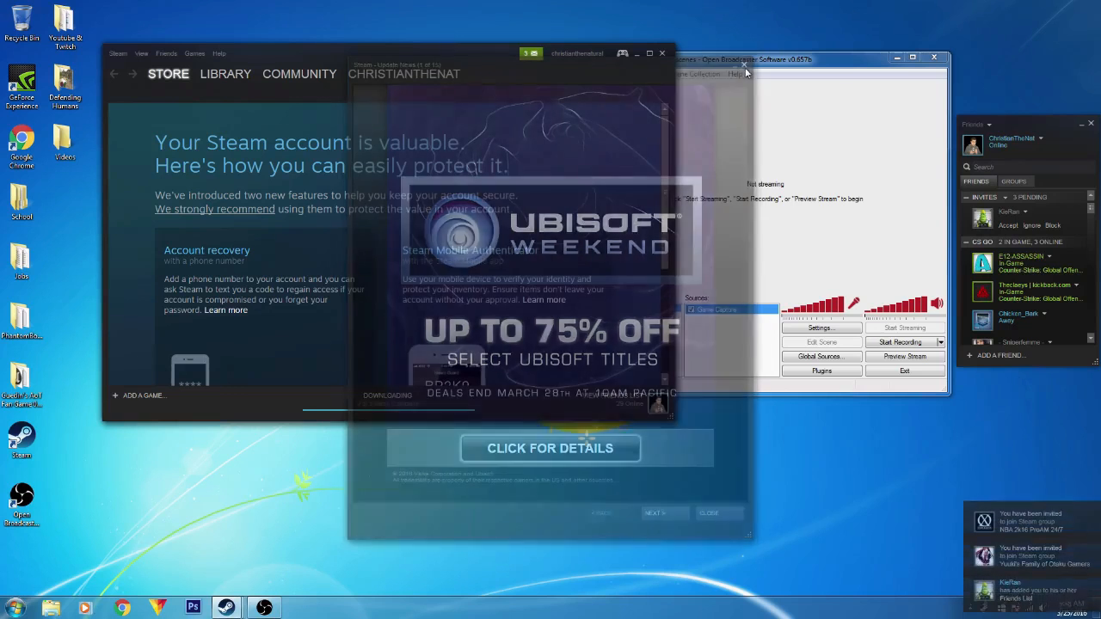
drag(485, 63, 444, 55)
click(184, 68)
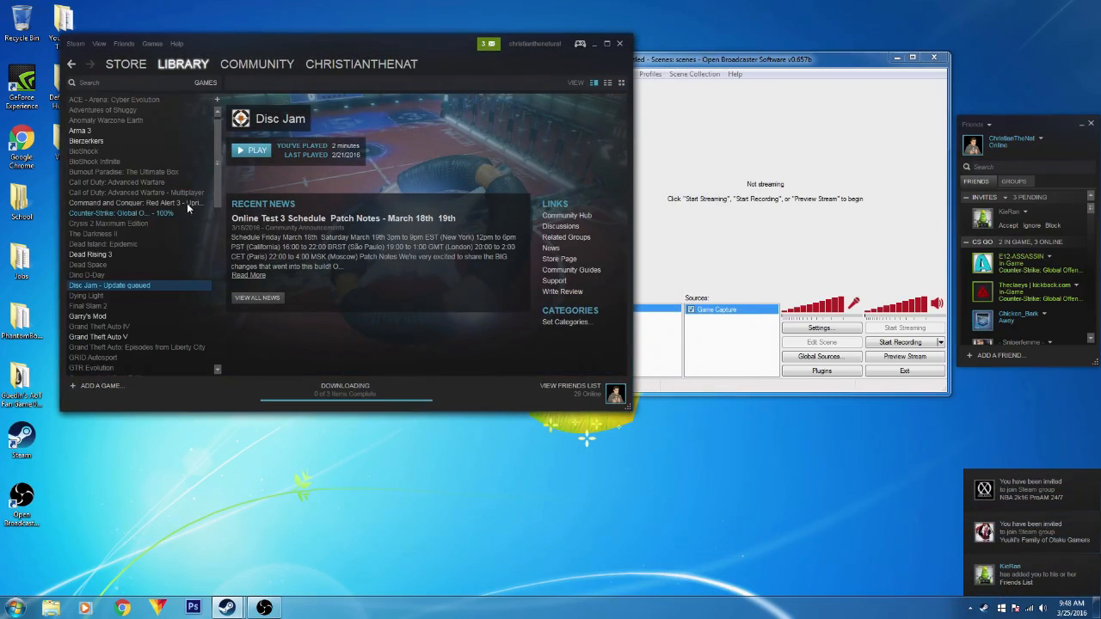
scroll(97, 313, down, 10)
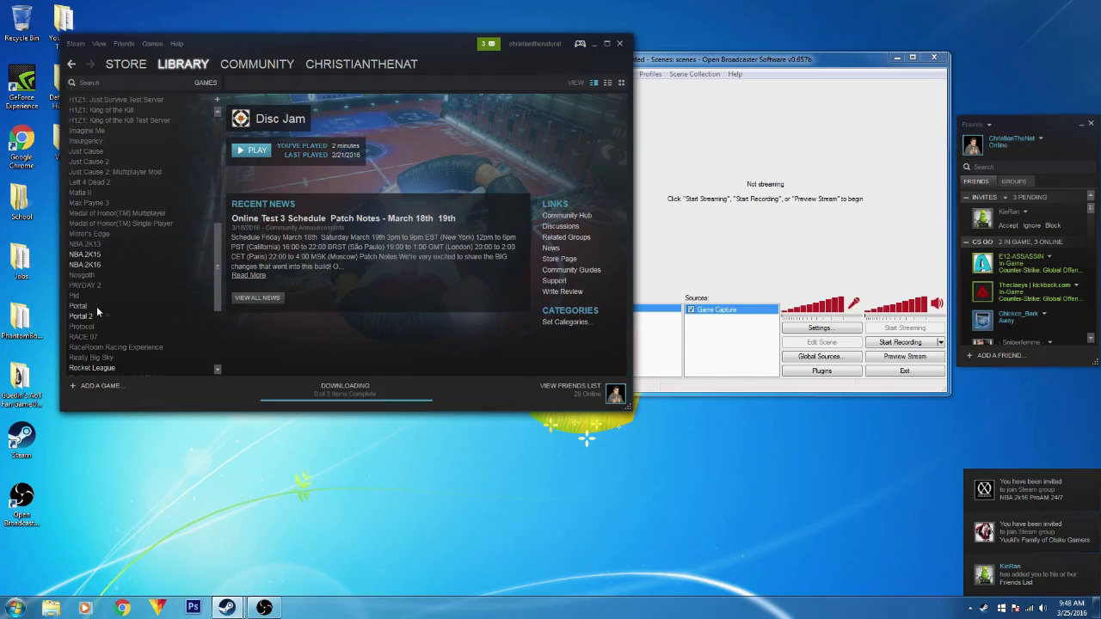
scroll(97, 313, down, 3)
click(84, 204)
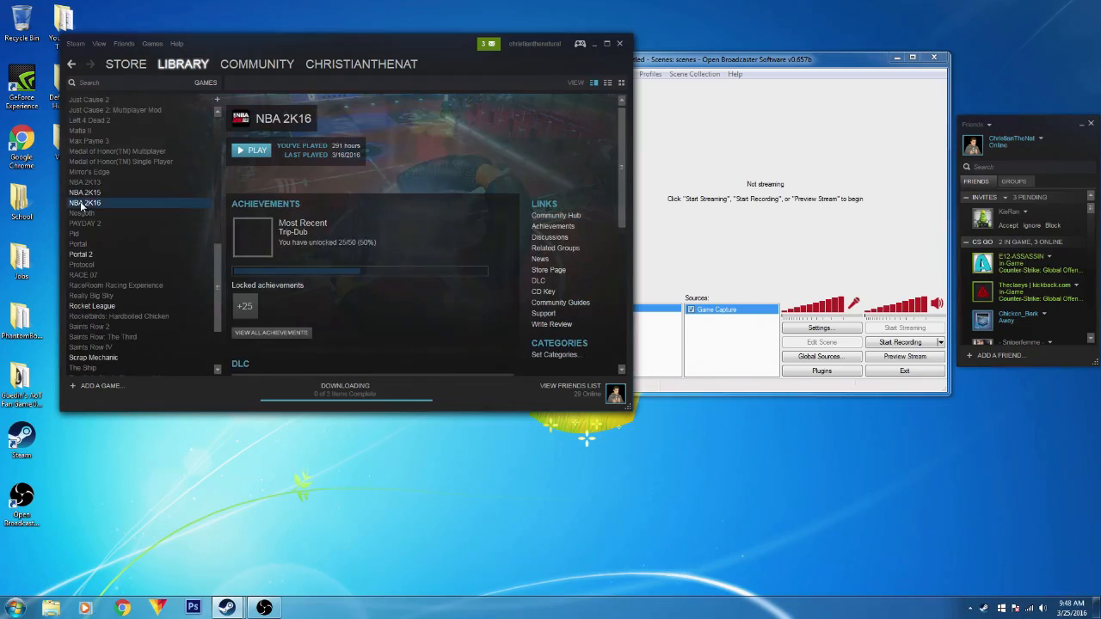
click(712, 244)
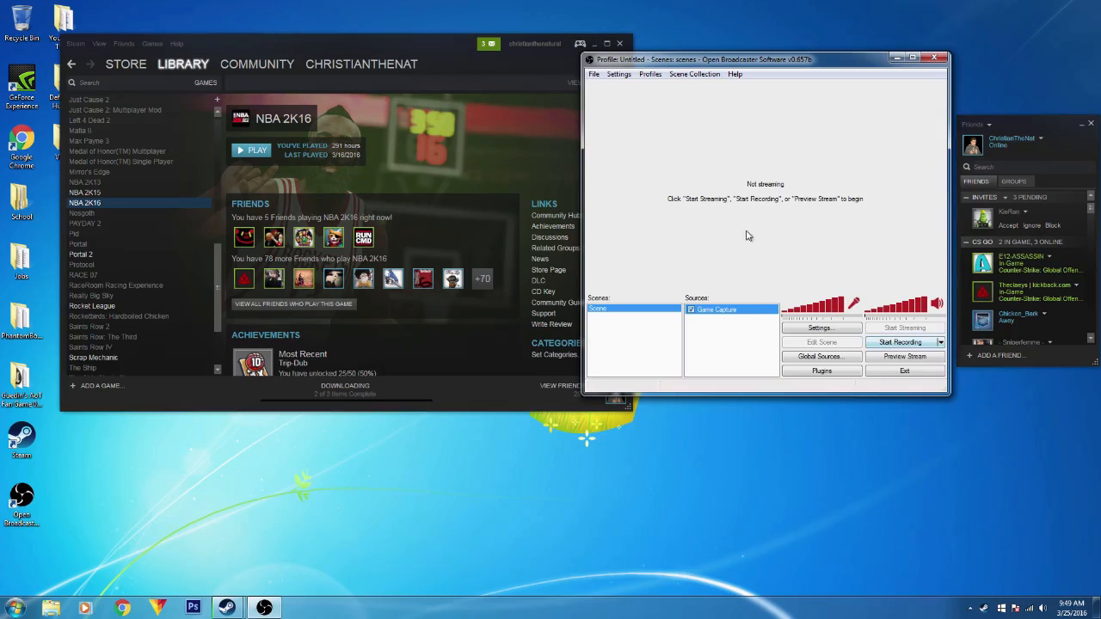
click(594, 44)
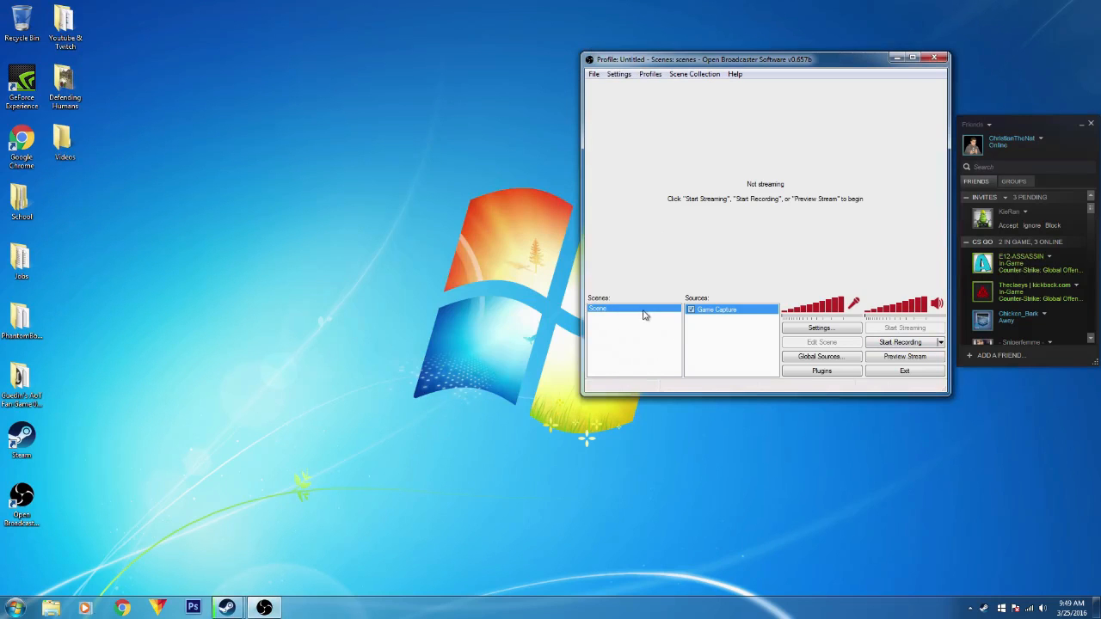
Step: Try adding another Game Capture source to the scene with Use Hotkey set to F12, and cancel it
right_click(717, 324)
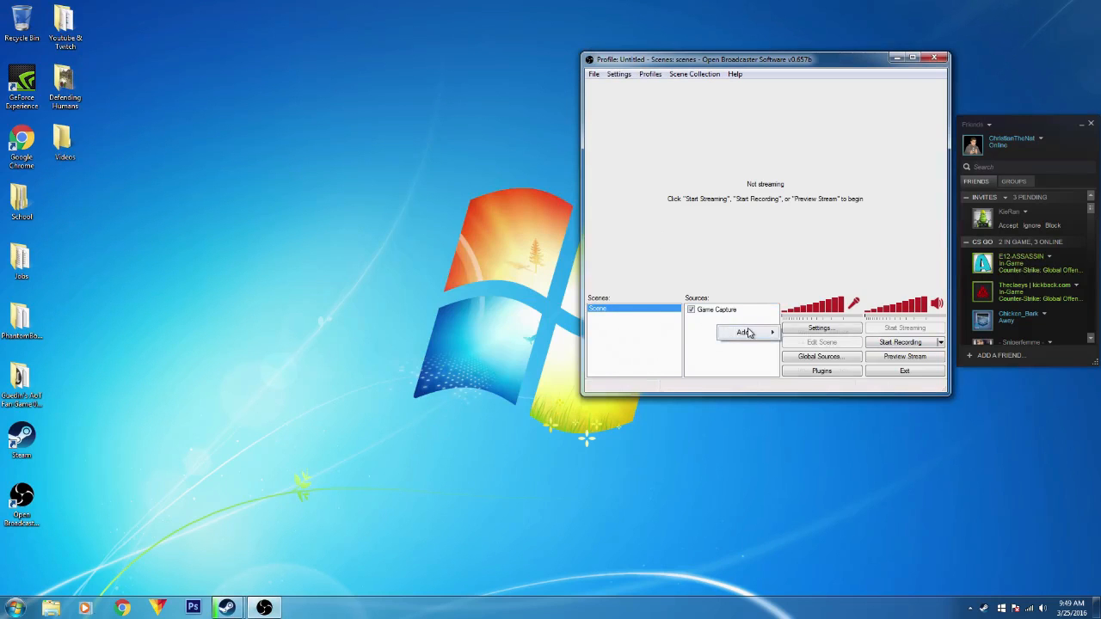
mouse_move(747, 334)
click(817, 408)
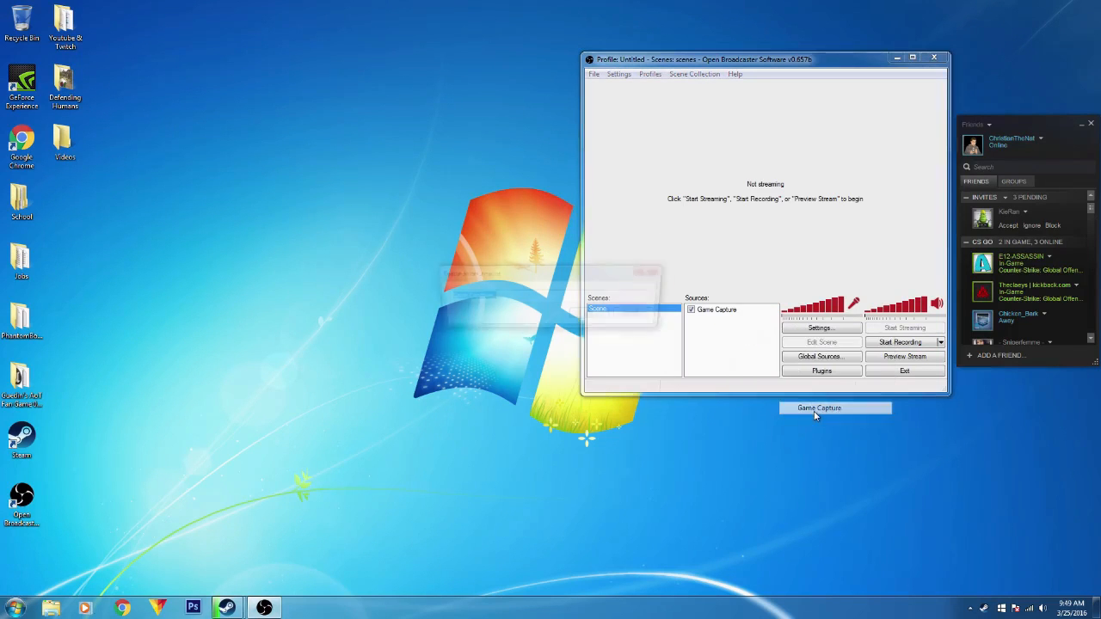
click(592, 315)
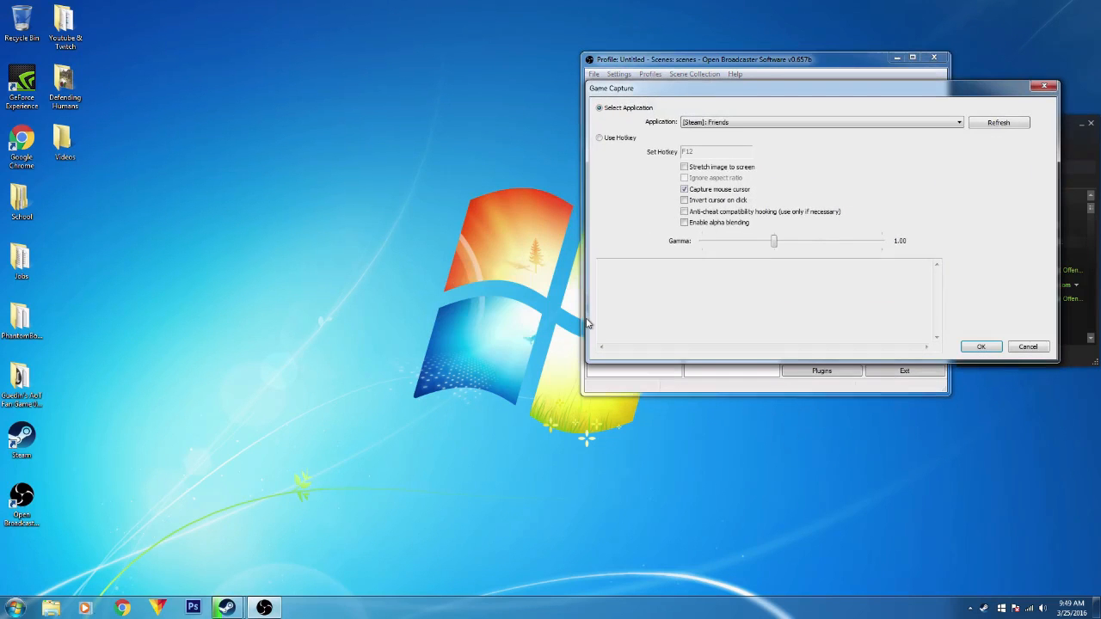
click(598, 139)
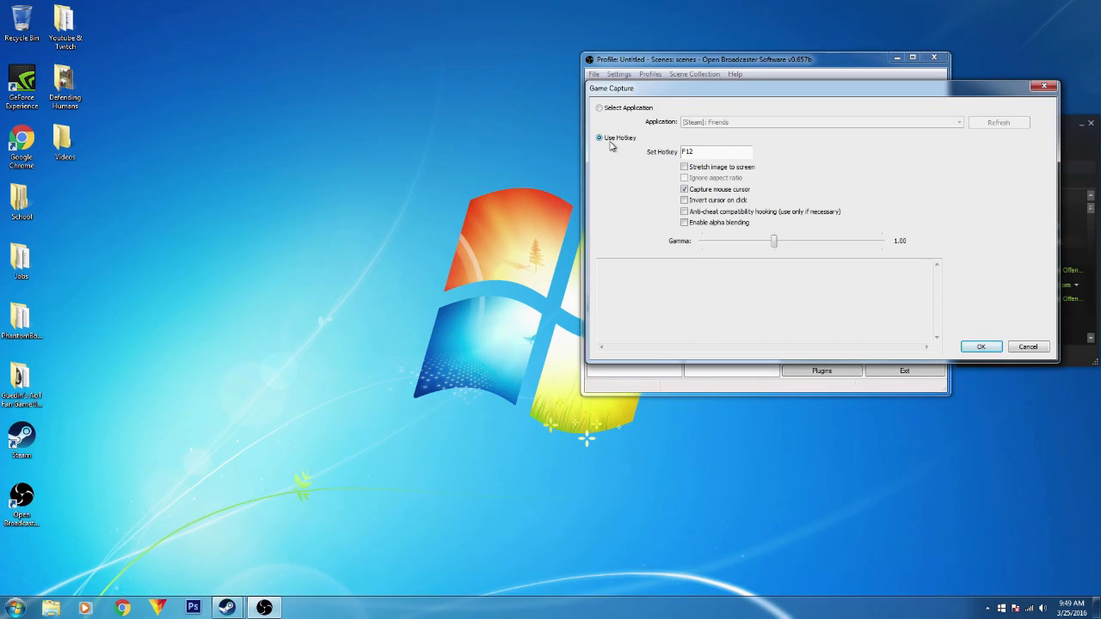
drag(676, 94, 268, 207)
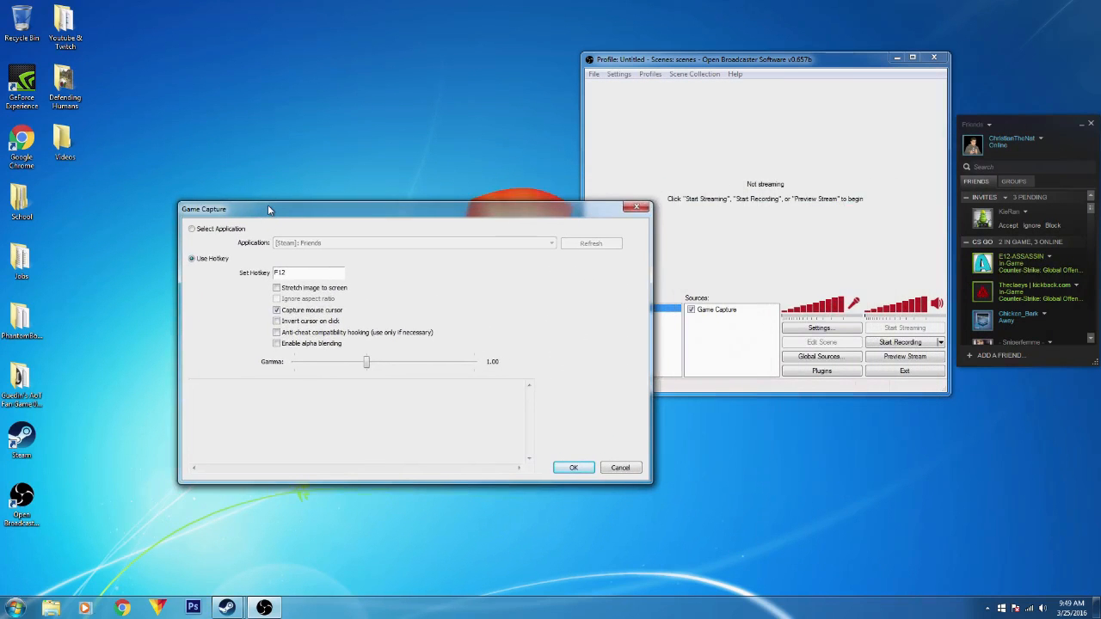
click(279, 311)
click(619, 469)
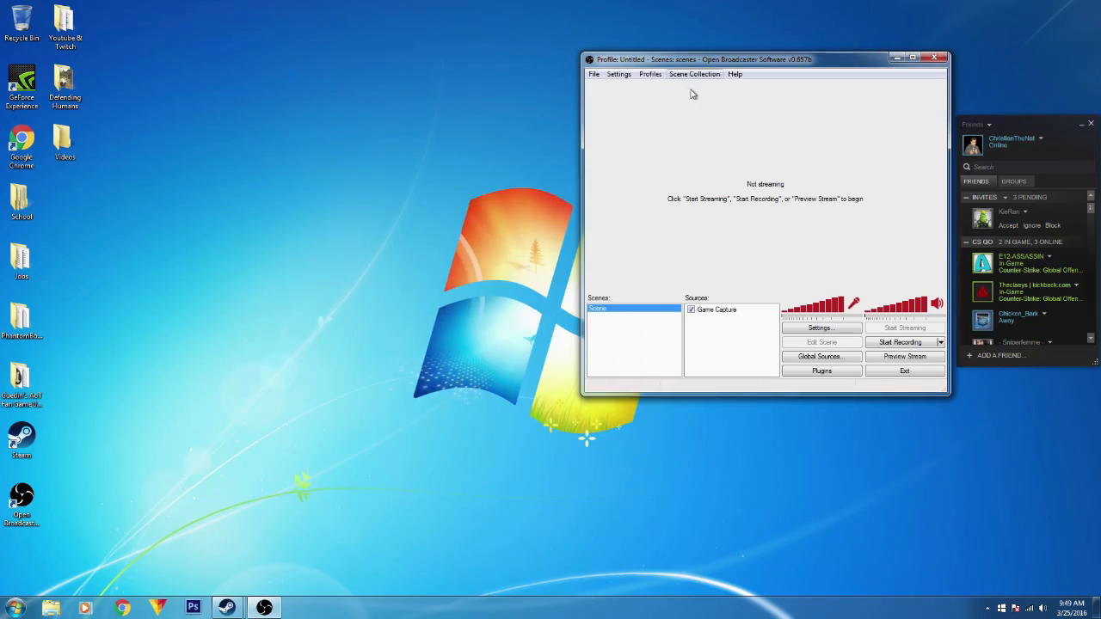
Step: Start recording in OBS and launch NBA 2K16 from the Steam library
click(895, 344)
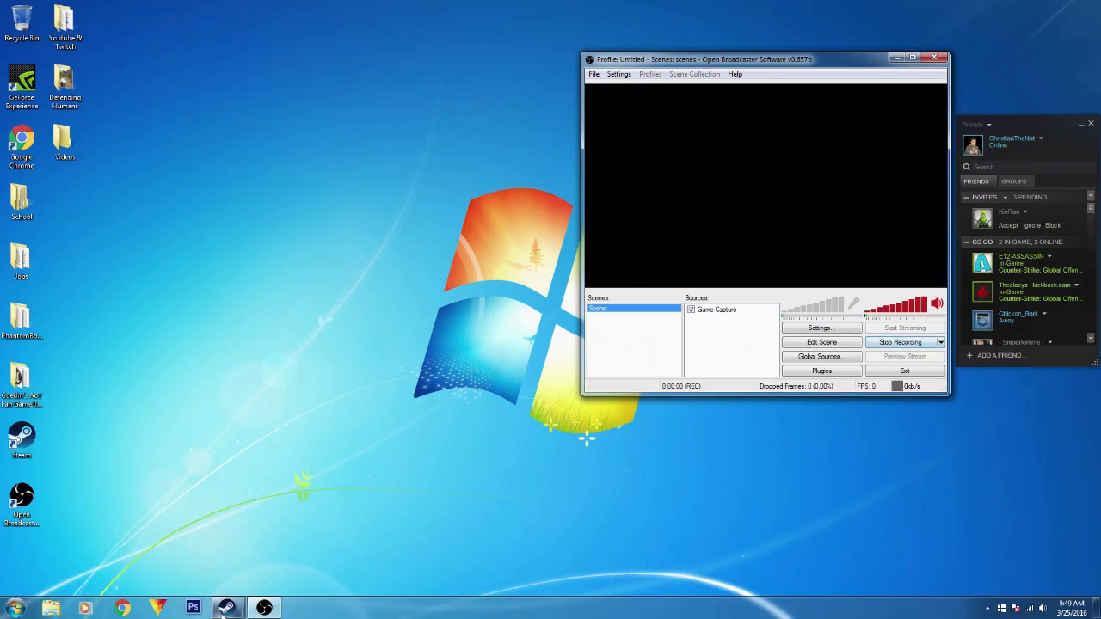
mouse_move(226, 607)
click(262, 540)
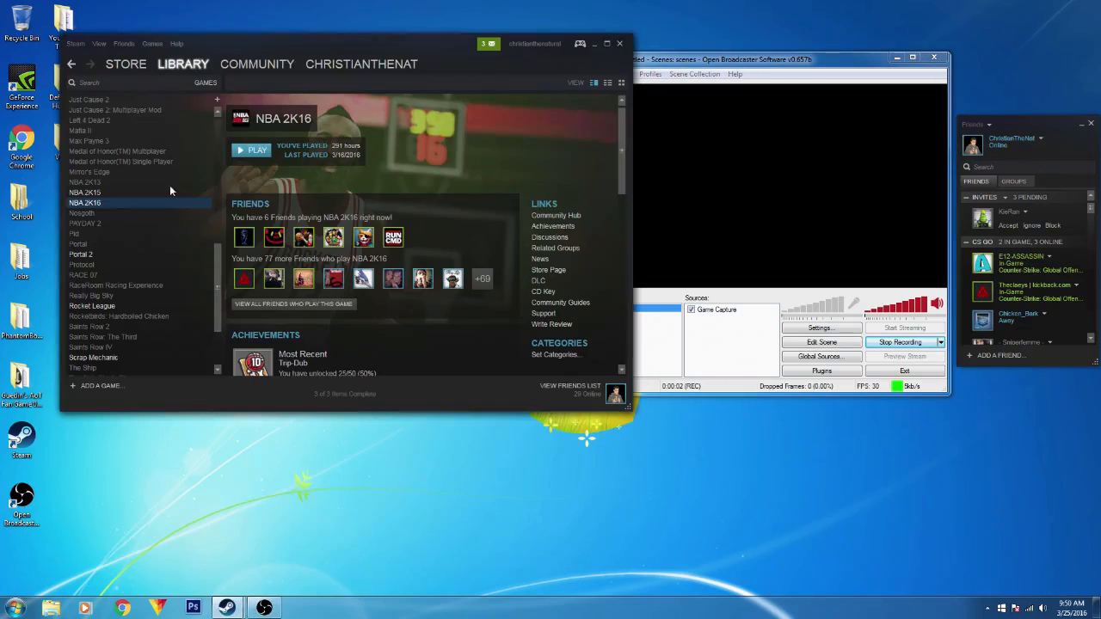
click(251, 153)
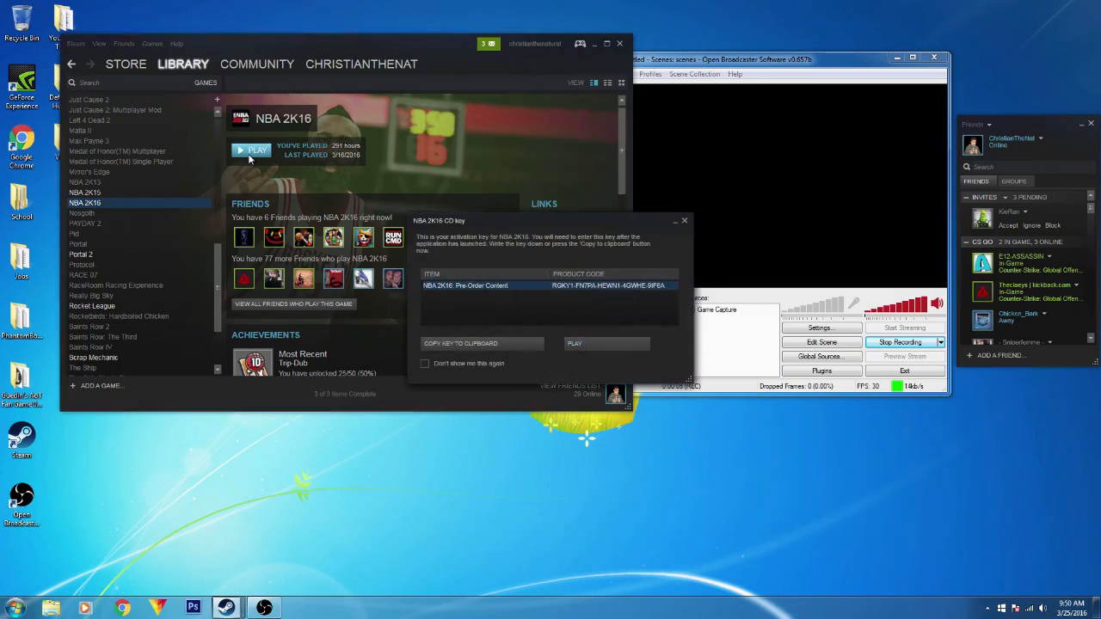
click(609, 344)
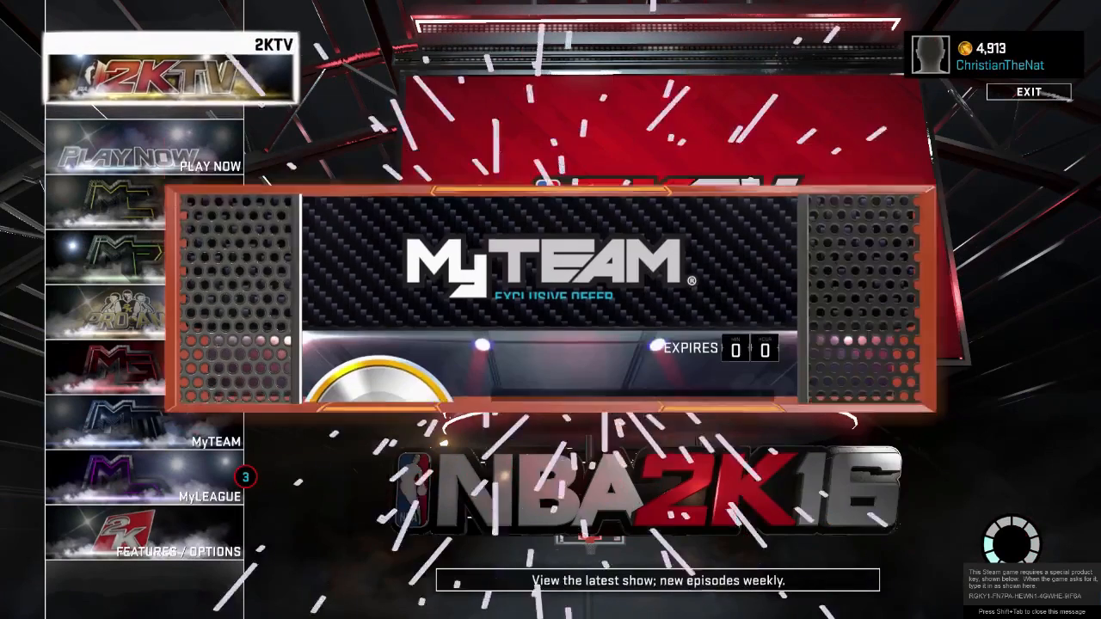
Step: Switch out of the game to check its capture in the OBS preview, and return to NBA 2K16
key(alt+Tab)
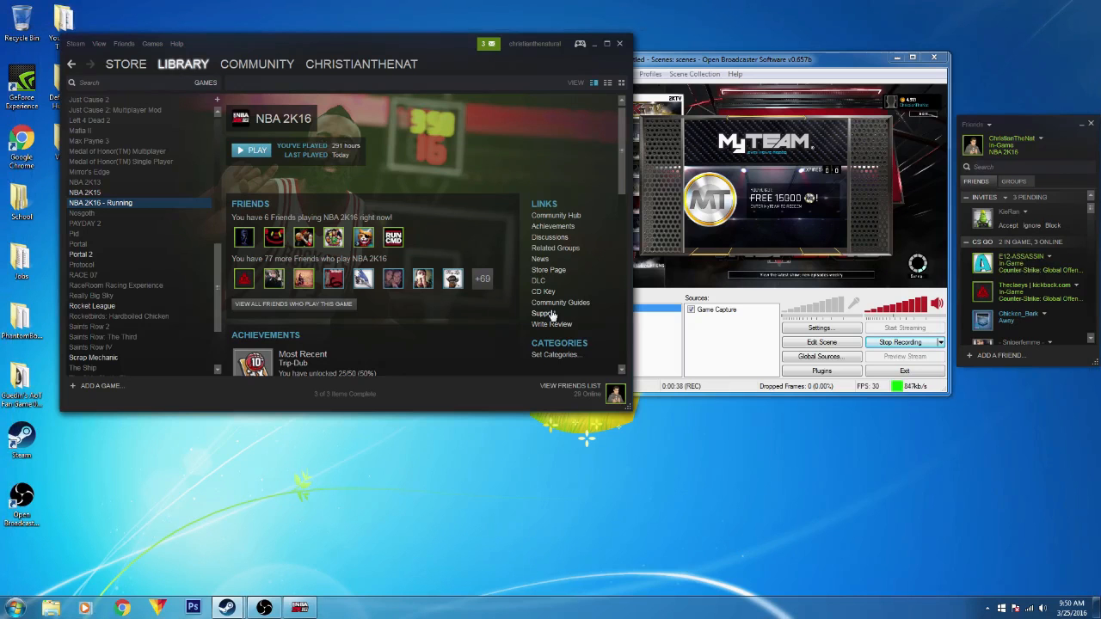
drag(721, 53, 765, 94)
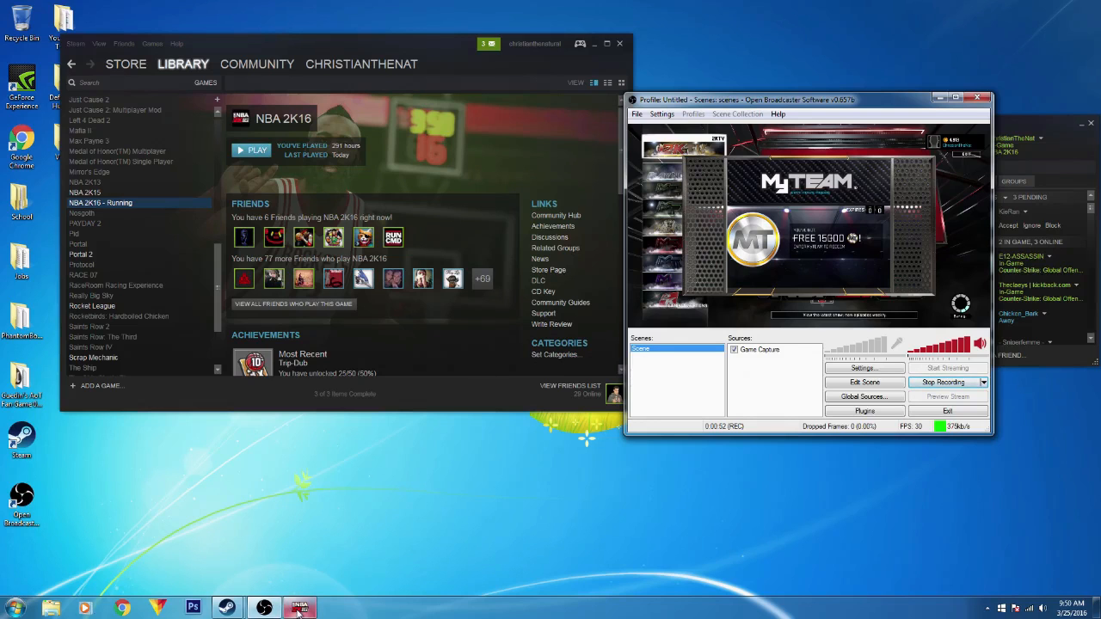
mouse_move(298, 610)
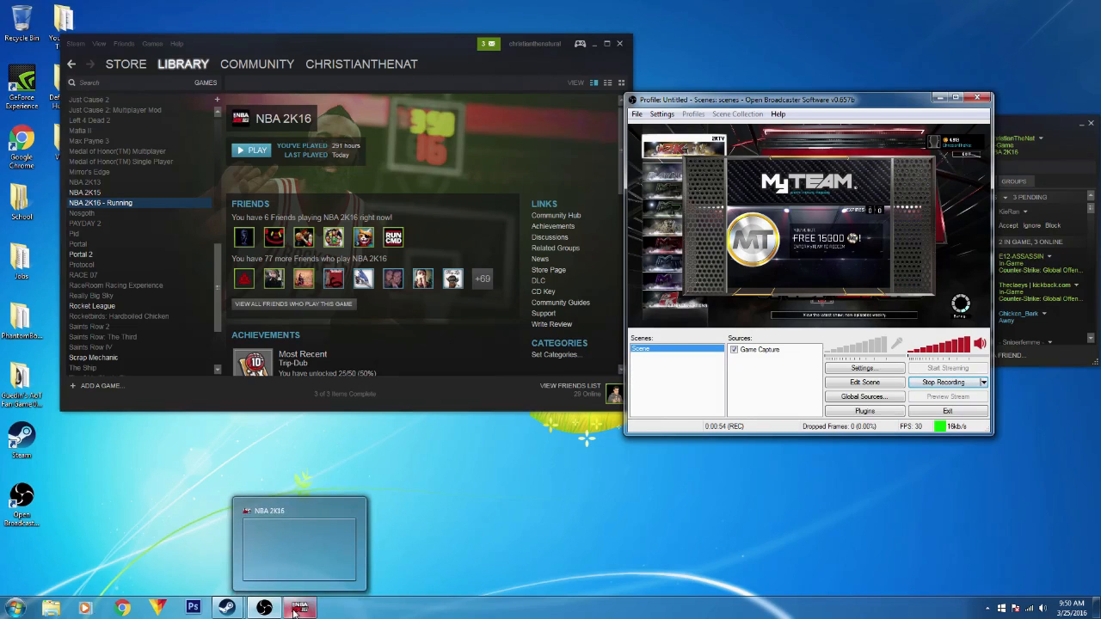
click(294, 610)
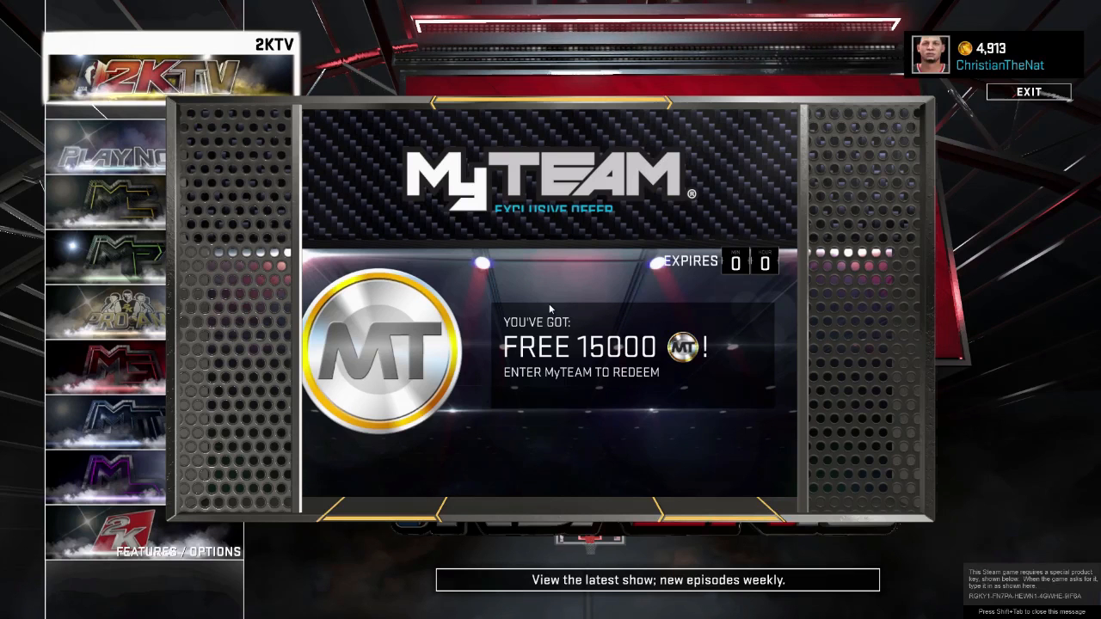
Step: Dismiss the MyTEAM offer and college jerseys announcements and open Play Now from the main menu
key(Return)
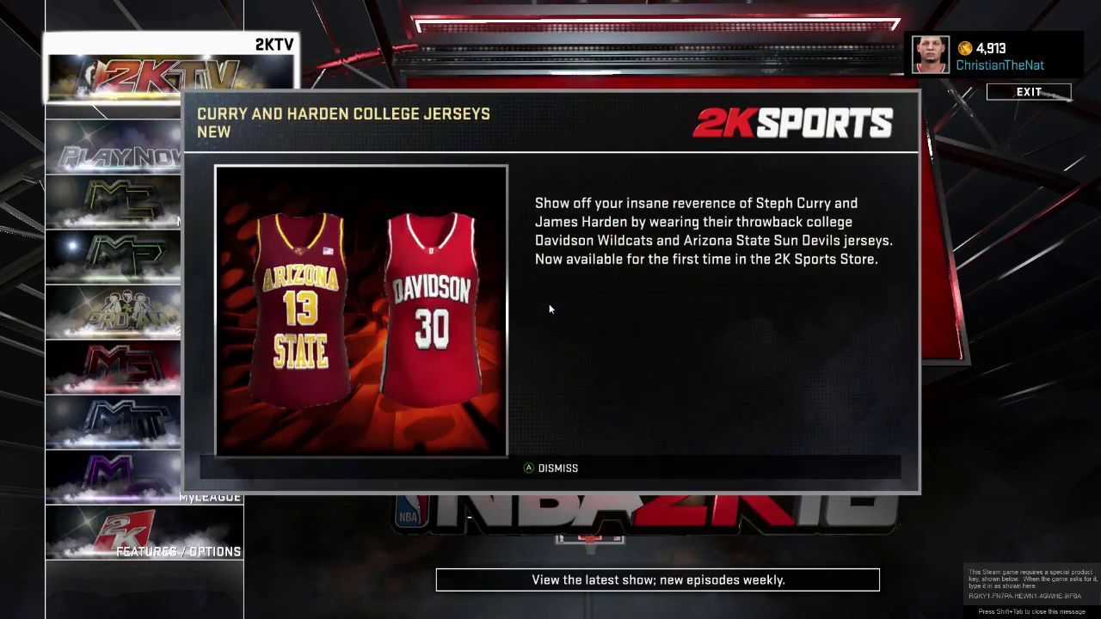
key(Return)
key(Down)
key(Down)
key(Down)
key(Up)
key(Up)
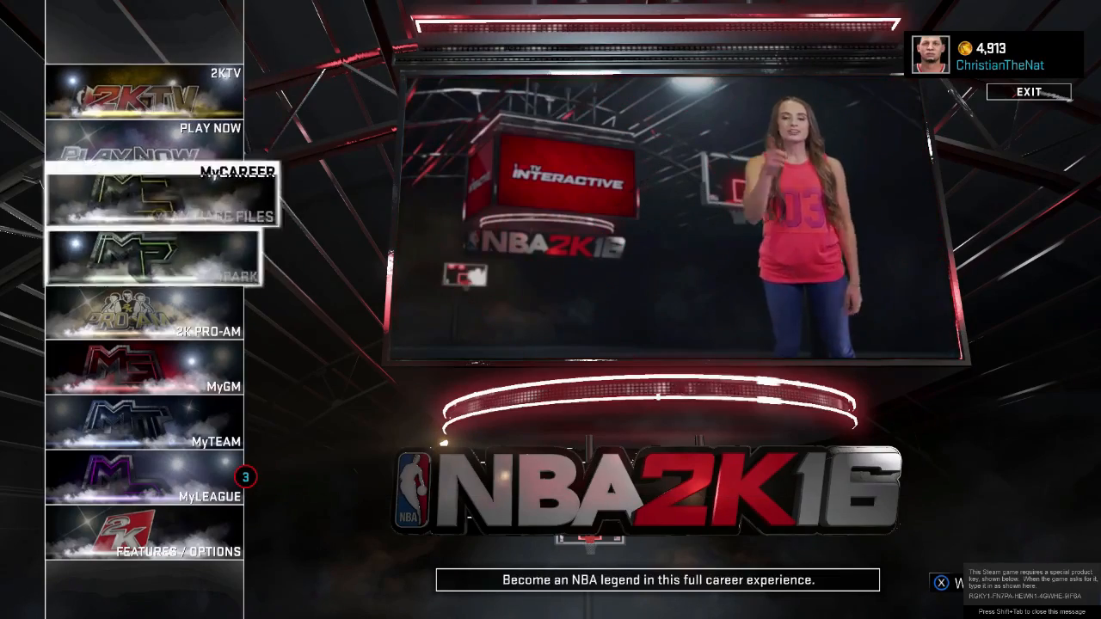
key(Up)
key(Down)
key(Return)
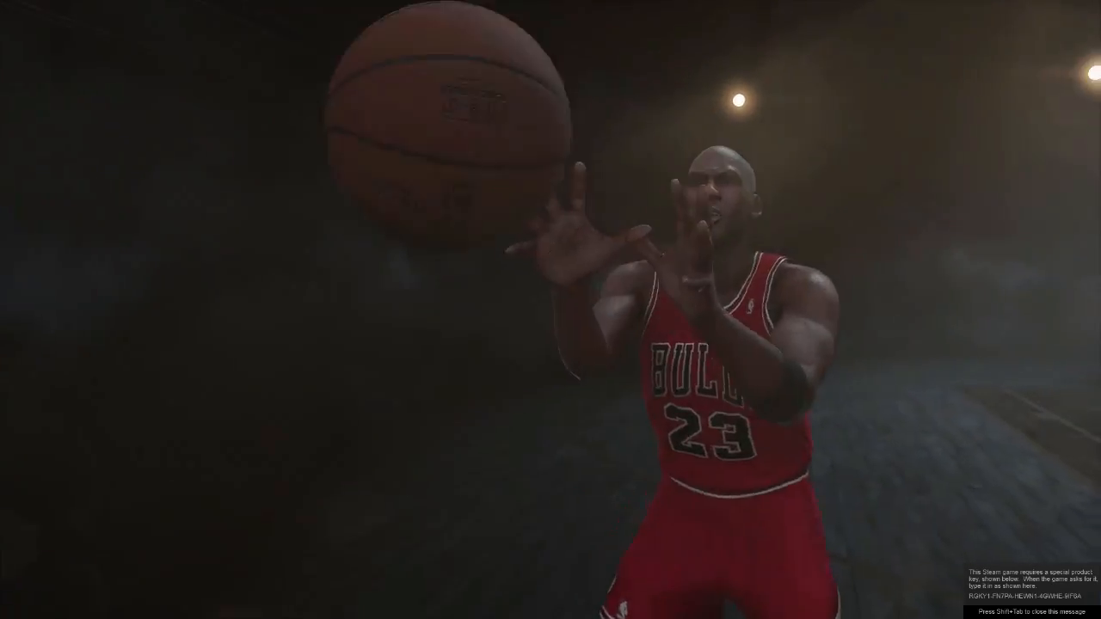
Step: Choose the Blacktop mode with a One vs One match
key(Down)
key(Down)
key(Down)
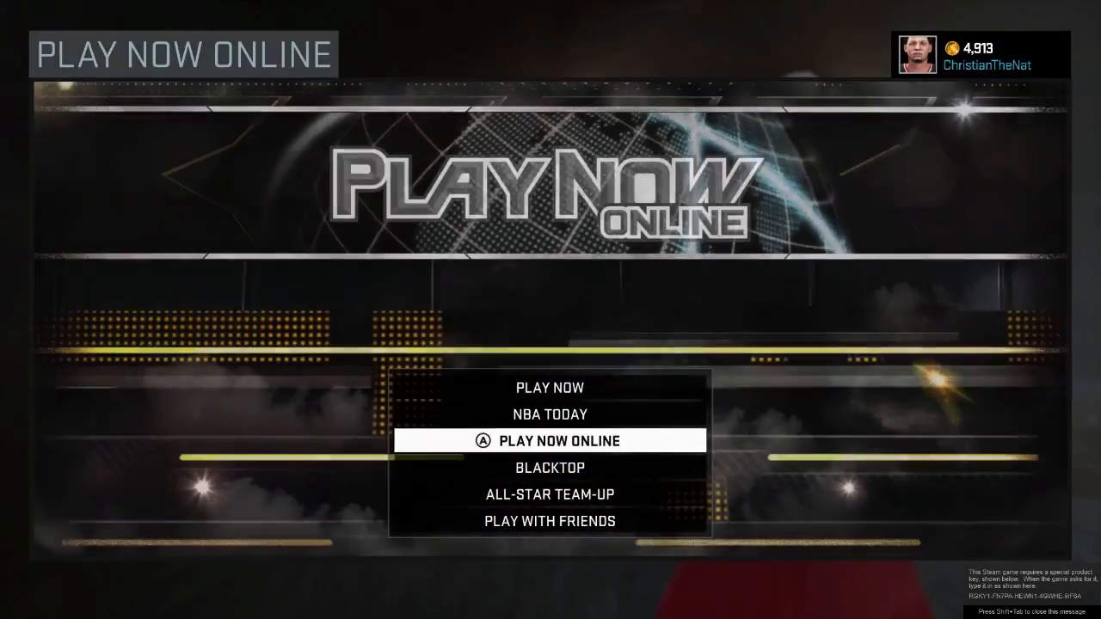
key(Return)
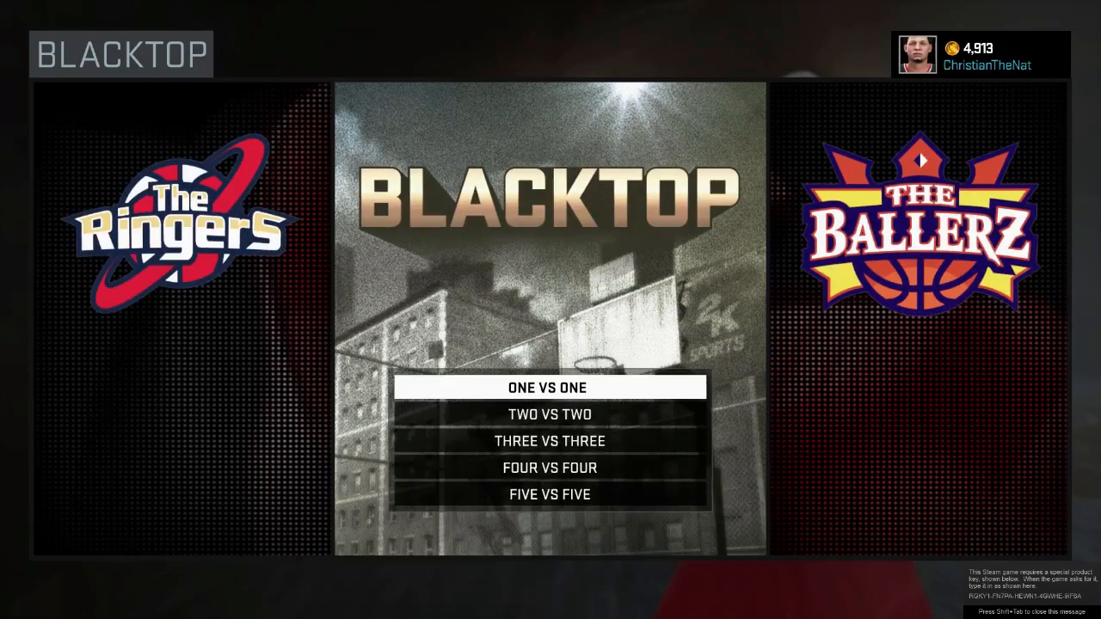
key(Return)
Step: Assign the custom MyPlayer character to The Ringers
key(y)
key(y)
key(y)
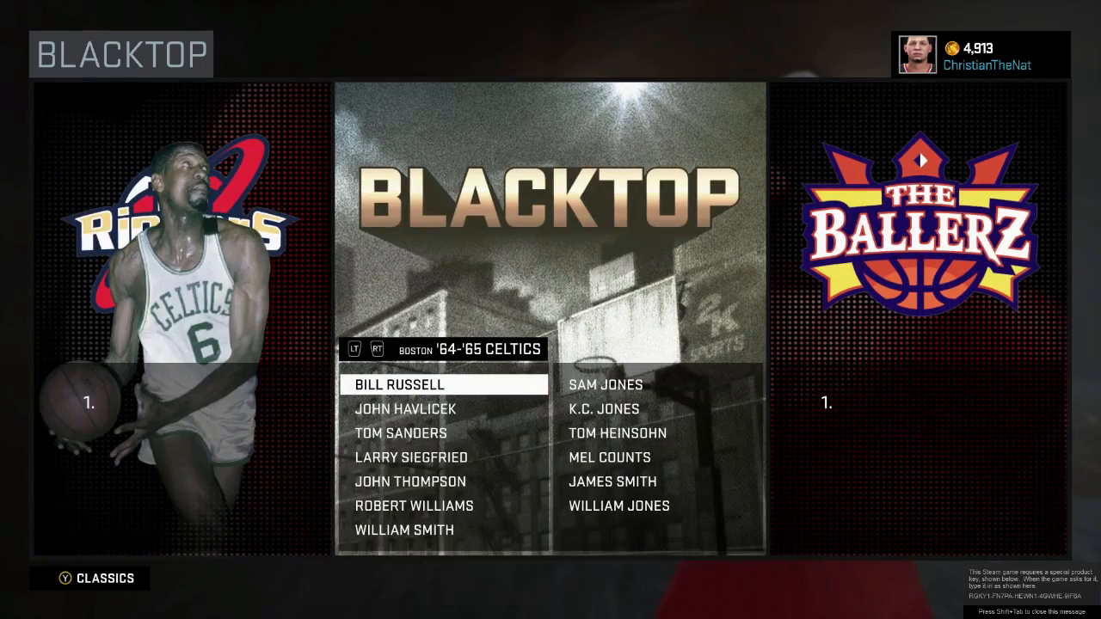
key(Return)
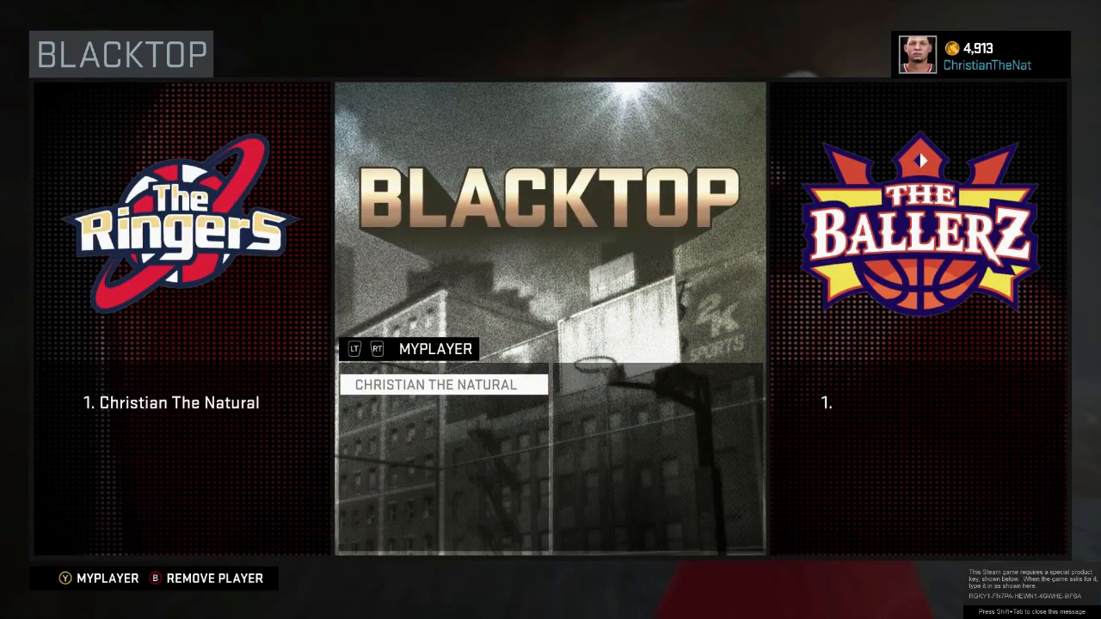
Step: Switch the player list for The Ballerz to the NBA teams
key(y)
key(y)
key(y)
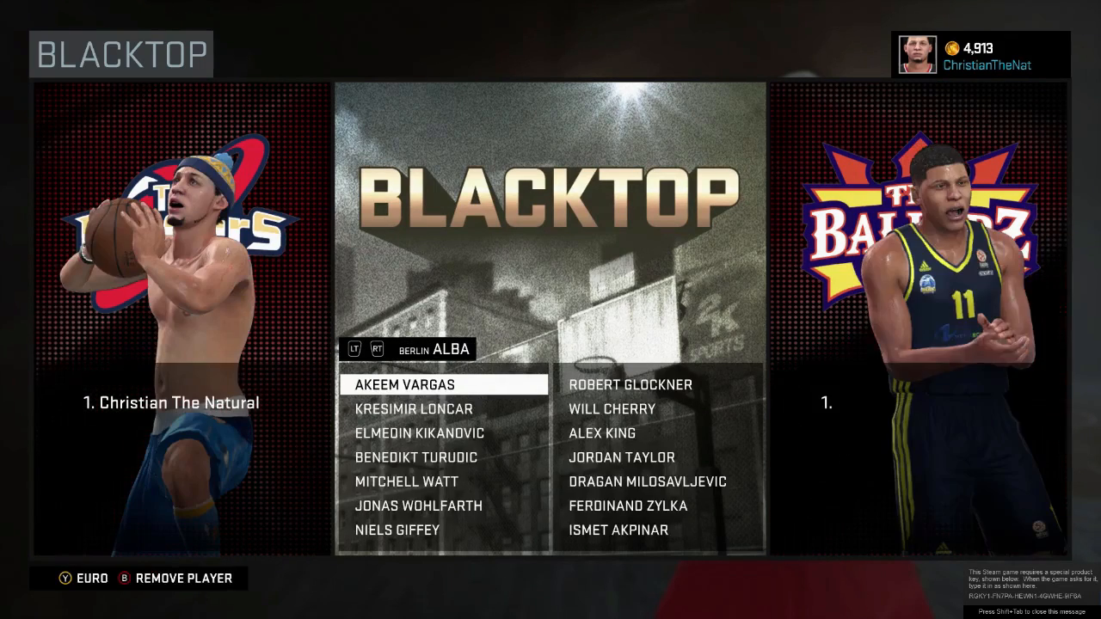
key(y)
key(y)
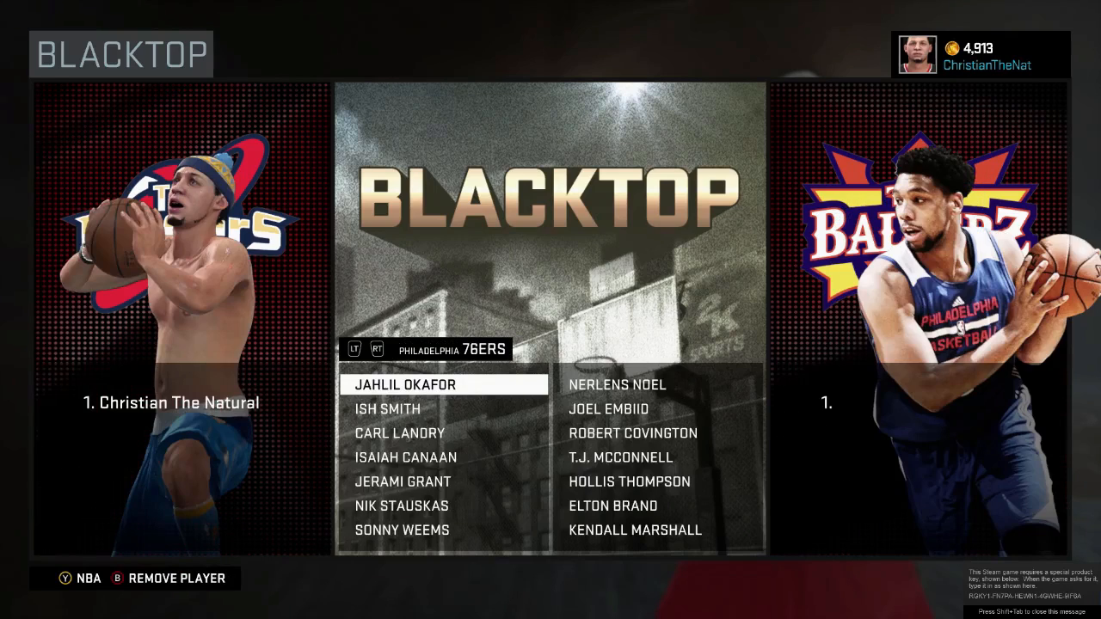
Step: Pick Chris Paul from the Los Angeles Clippers as the player for The Ballerz
key(Down)
key(Down)
key(Down)
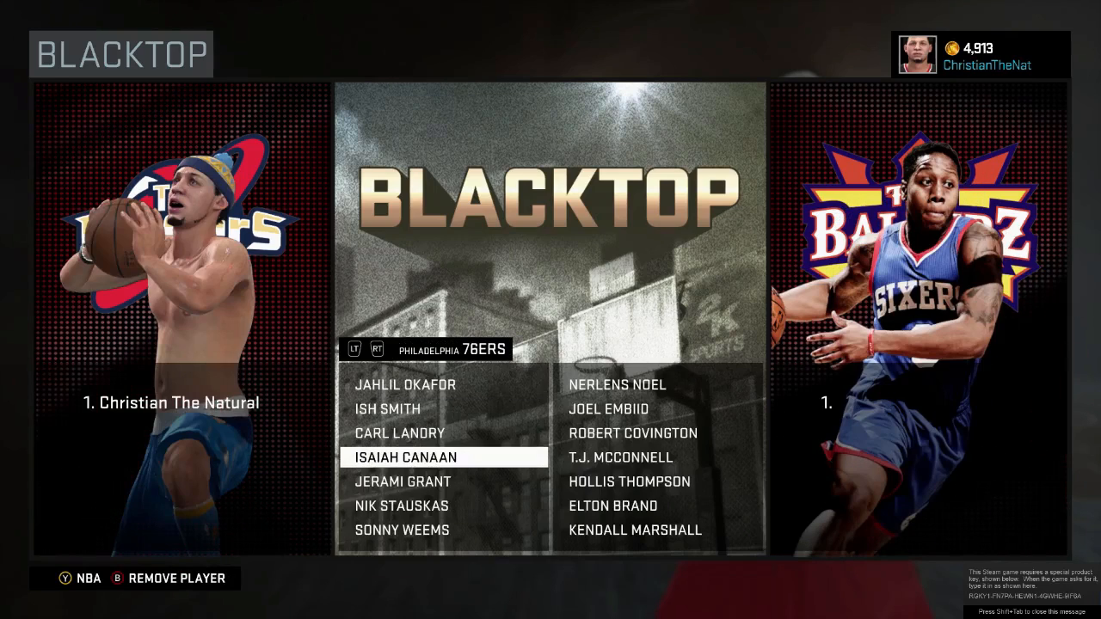
key(Page_Down)
key(Page_Down)
key(Page_Down)
key(Page_Down)
key(Page_Down)
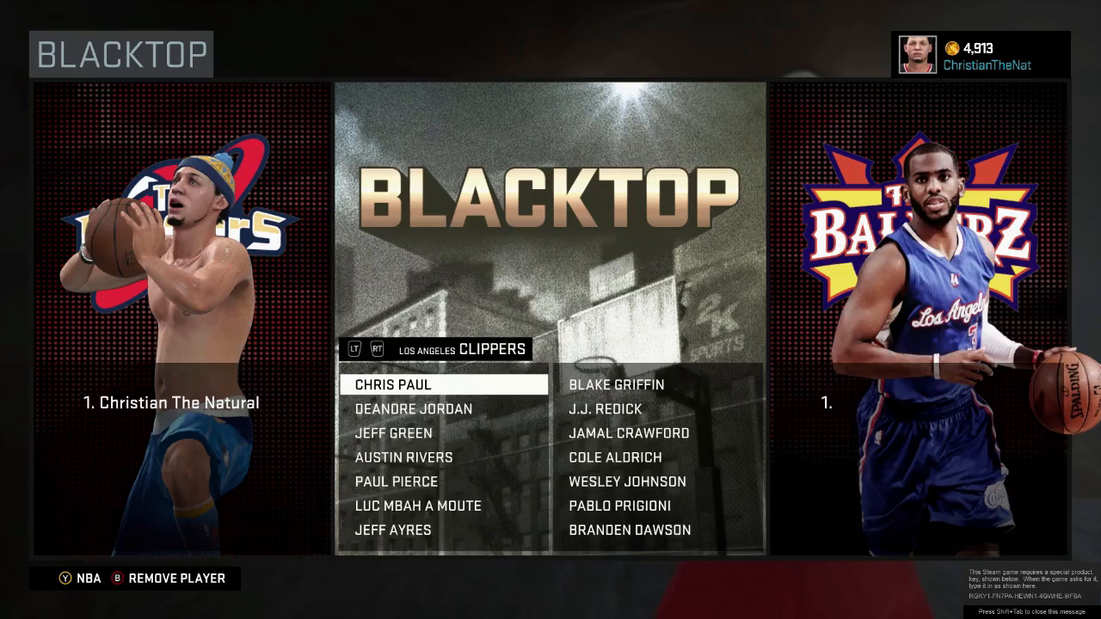
key(Return)
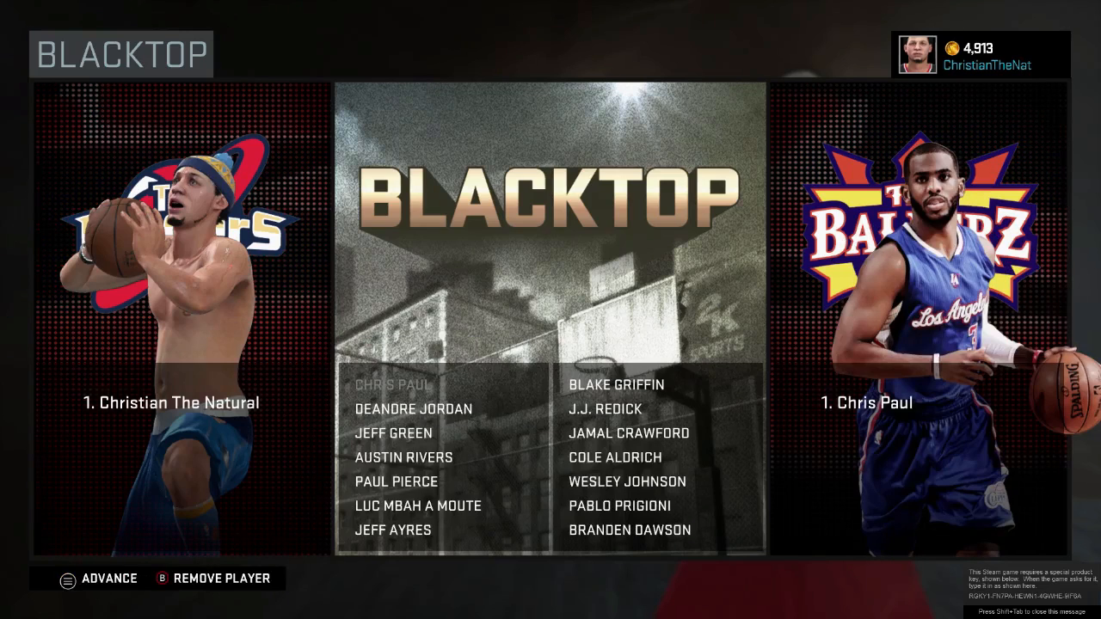
Step: Advance to side selection, assign controller P2 to the Ringers and start the Blacktop match
key(Return)
key(Left)
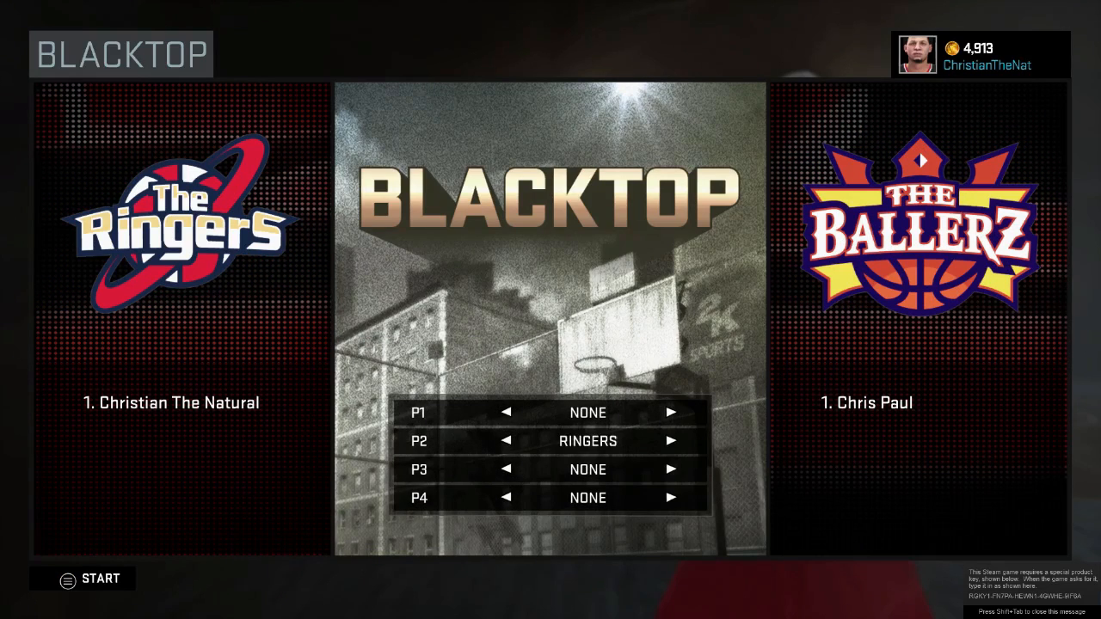
key(Return)
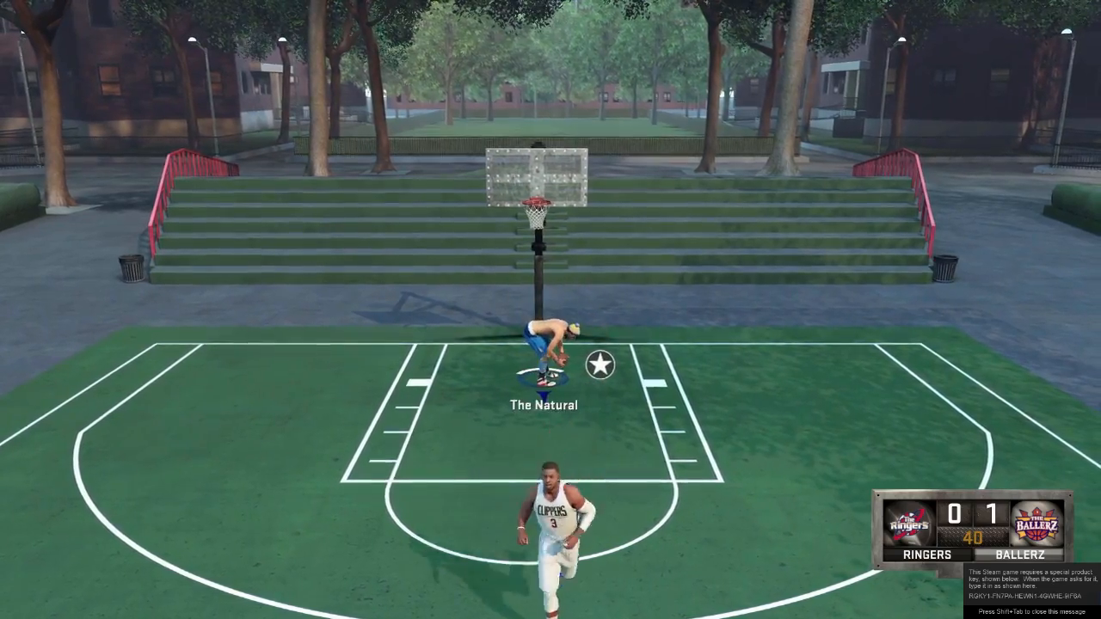
Step: Pause the Blacktop match and quit it, confirming the return to the main menu
key(Escape)
key(Up)
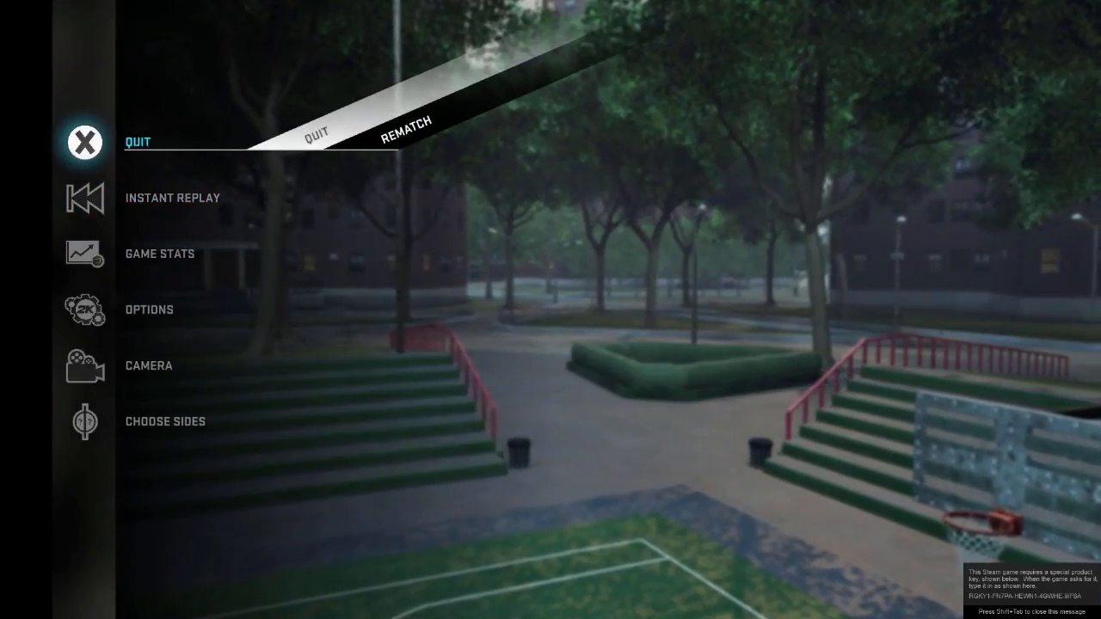
key(Return)
key(Down)
key(Return)
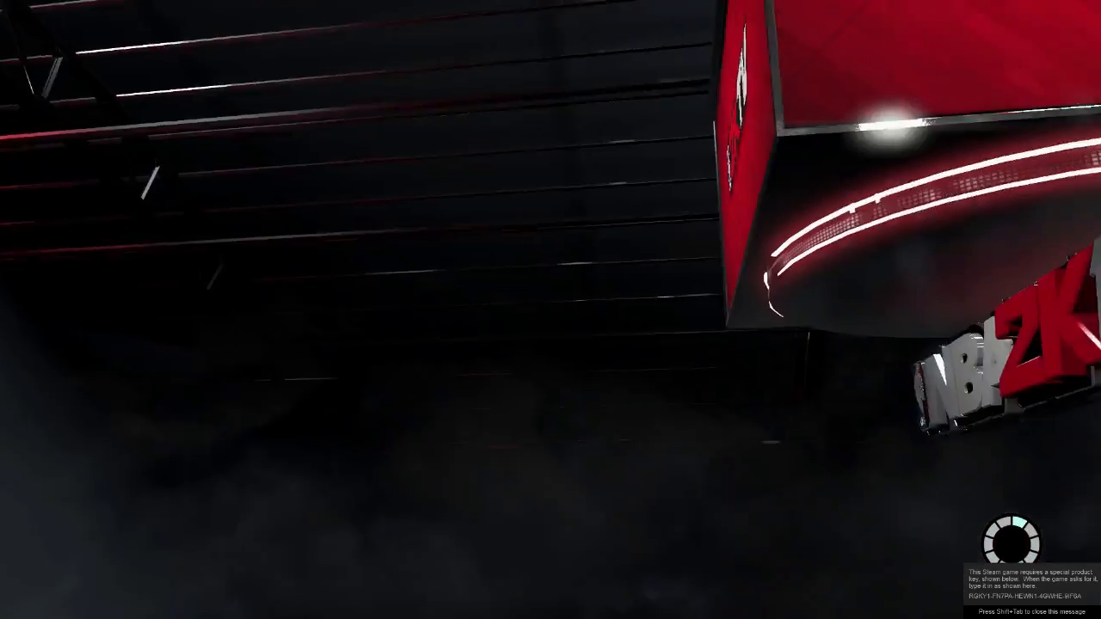
Step: Exit NBA 2K16 from its main menu to the Windows desktop and confirm
key(Right)
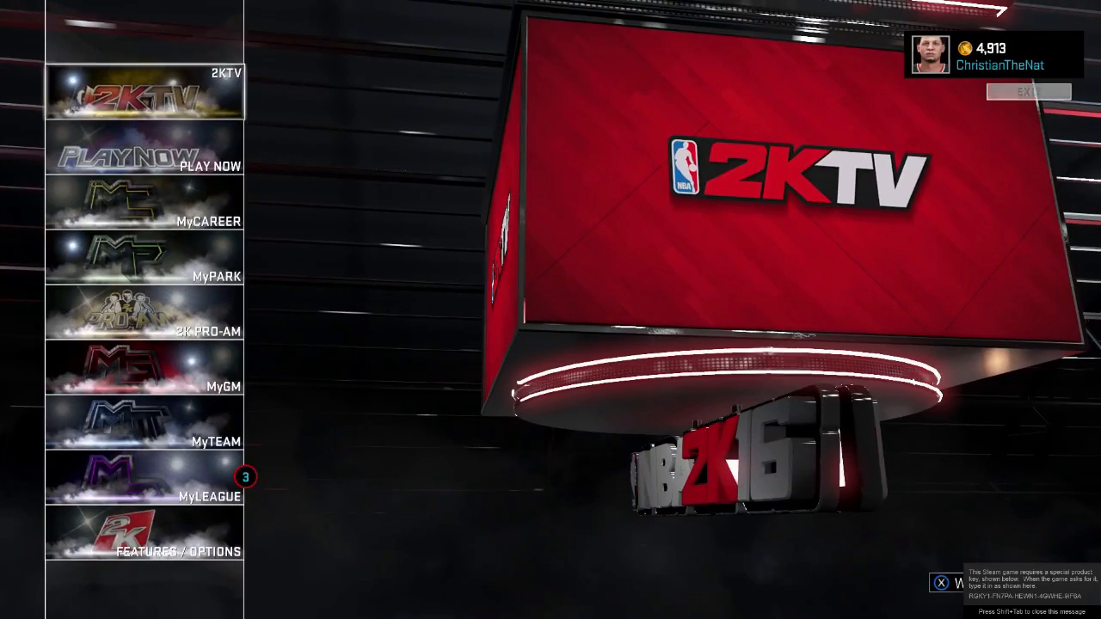
key(Return)
key(Down)
key(Return)
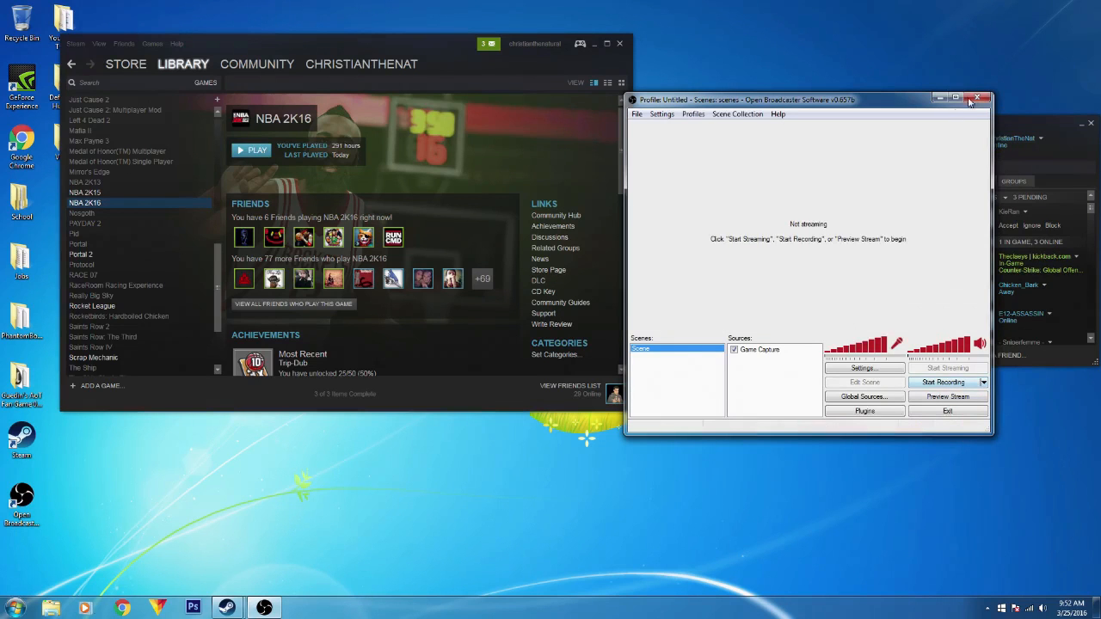
Step: Close the Open Broadcaster Software, Steam library and Steam friends list windows
click(975, 100)
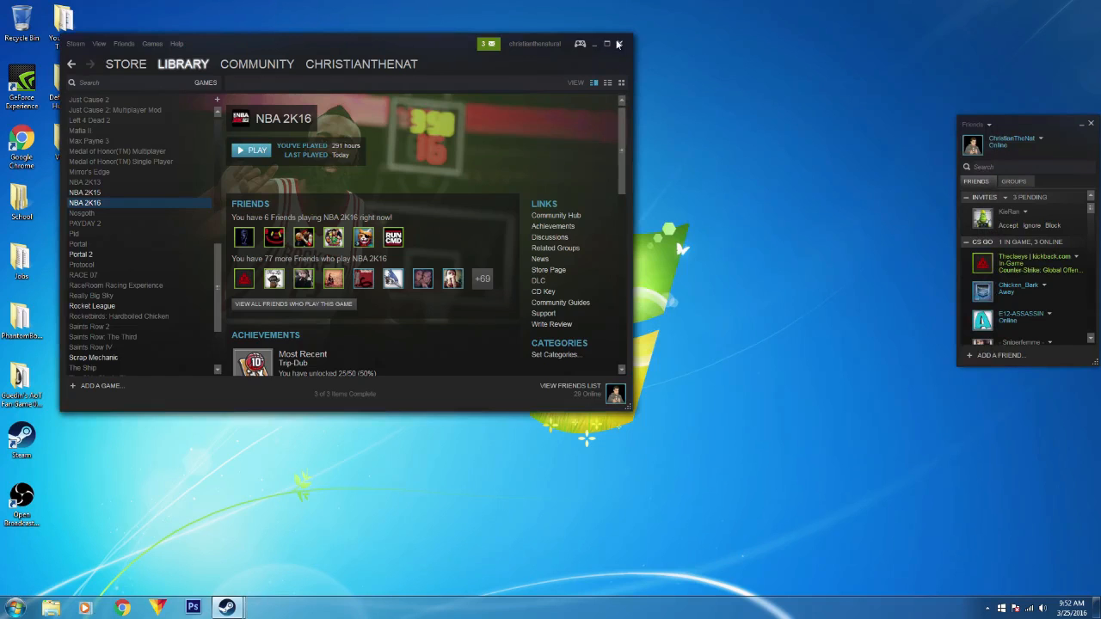
click(618, 44)
click(1091, 125)
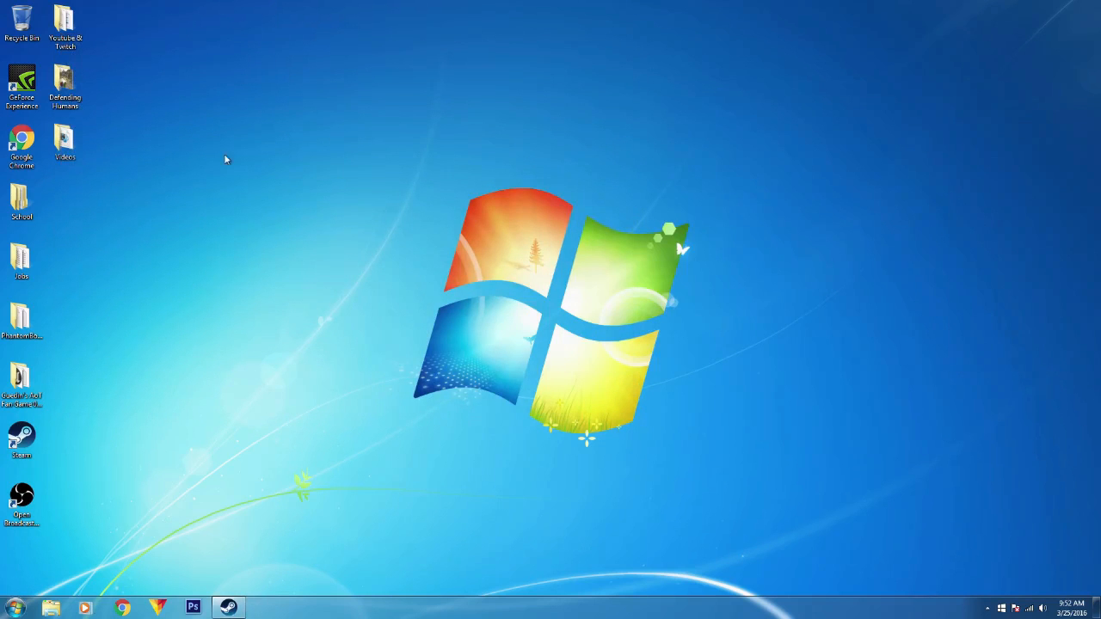
Step: Play the recorded clip from the Videos folder on the desktop and close the folder window
double_click(60, 143)
click(471, 168)
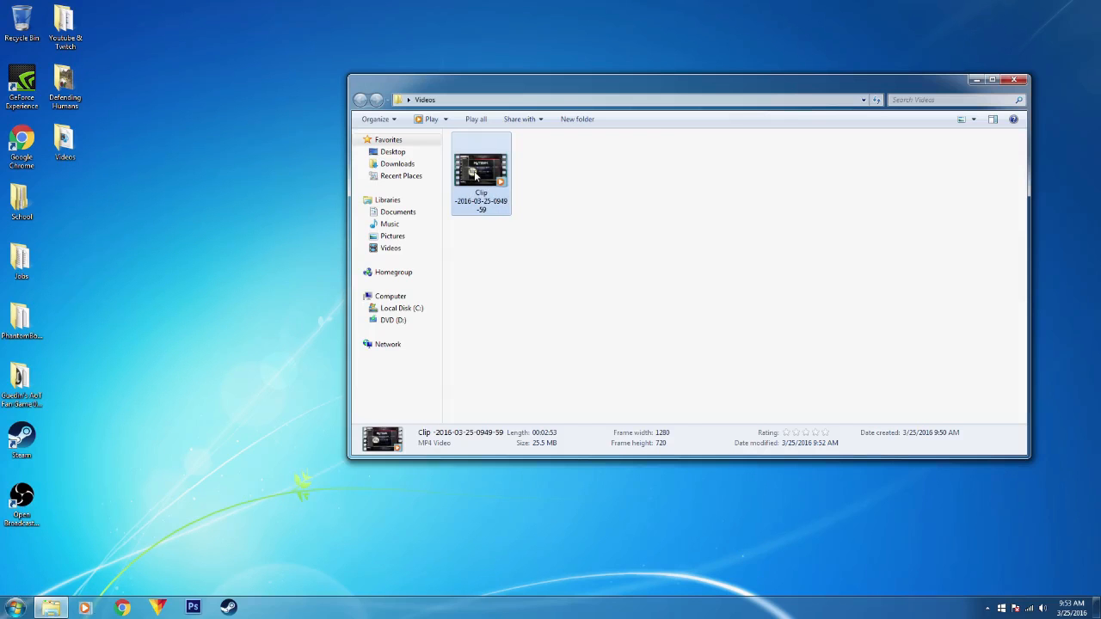
click(1013, 80)
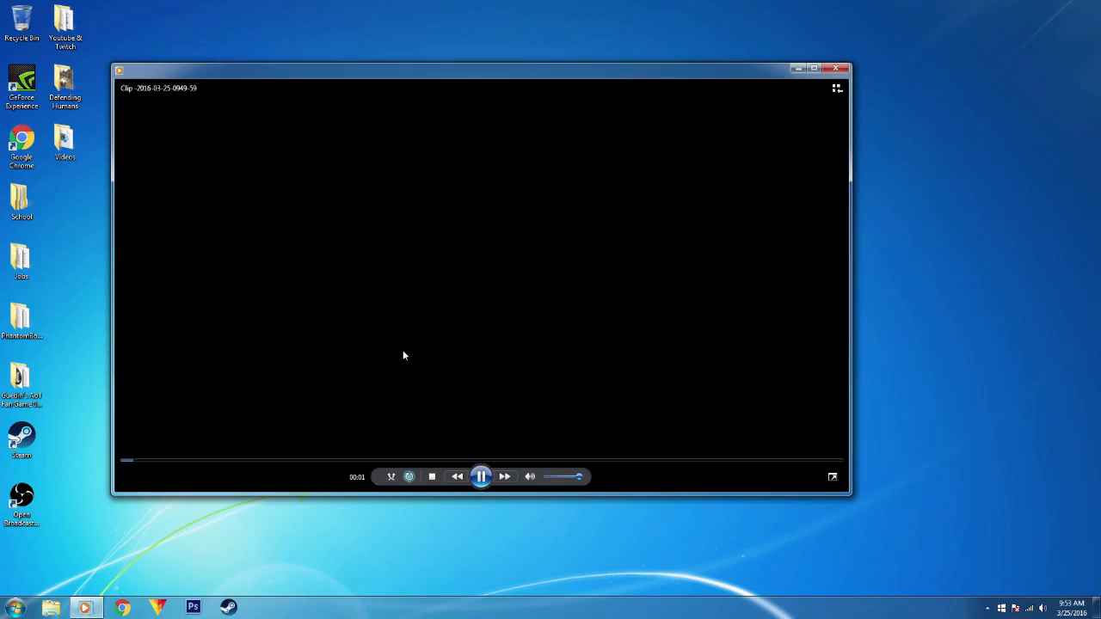
Step: Review the recording's quality by skipping ahead through the clip to the Blacktop gameplay in full screen, and return to the windowed player
click(150, 463)
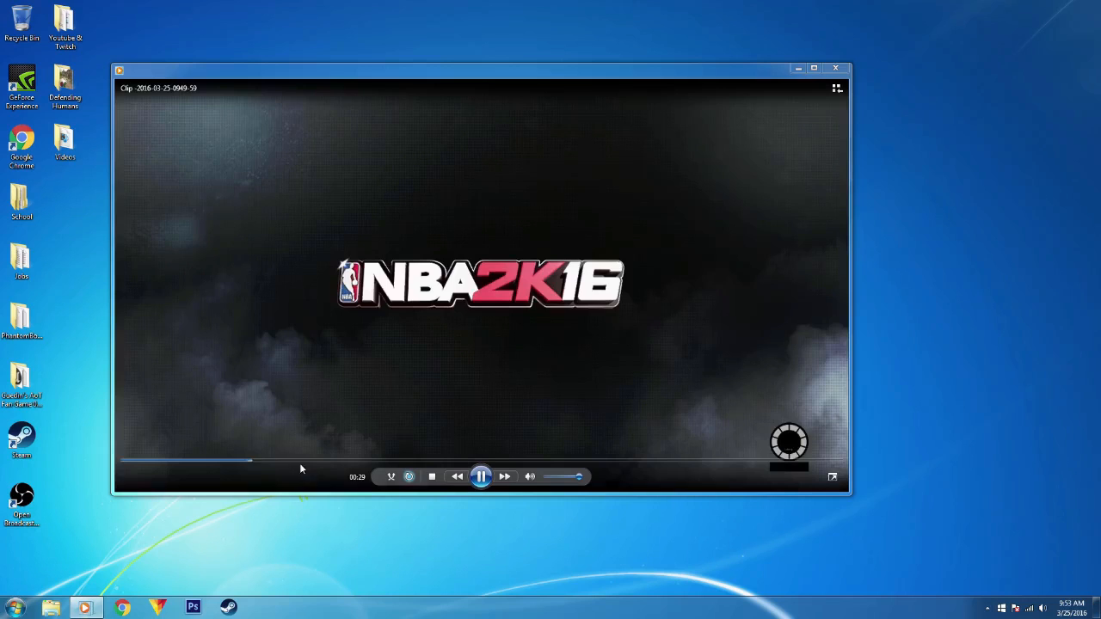
click(300, 462)
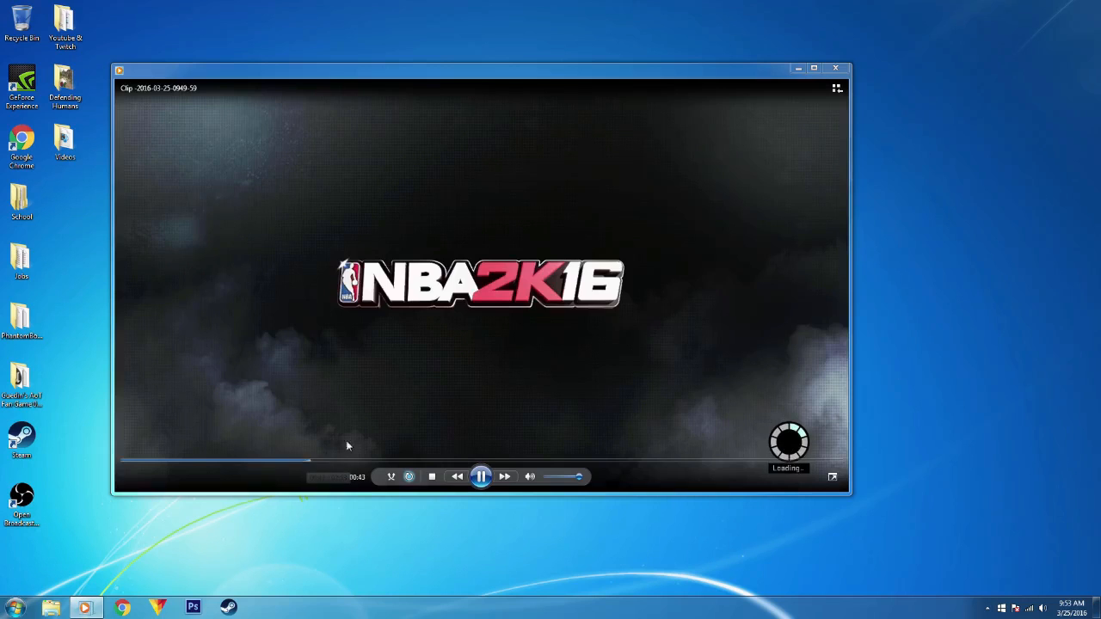
double_click(379, 391)
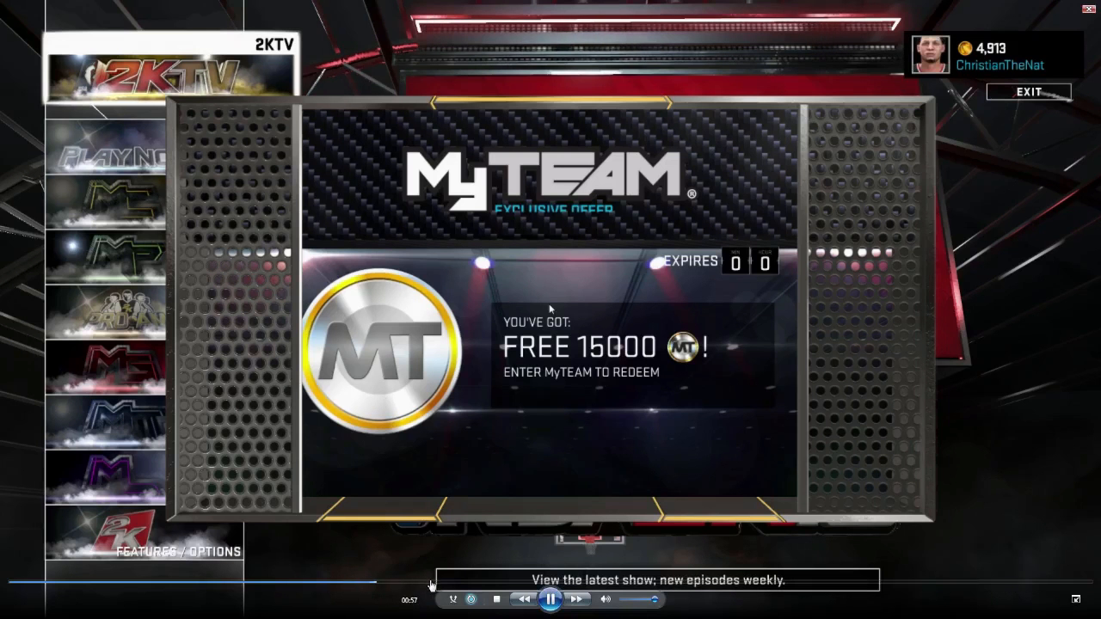
click(436, 583)
drag(506, 581, 665, 606)
click(722, 585)
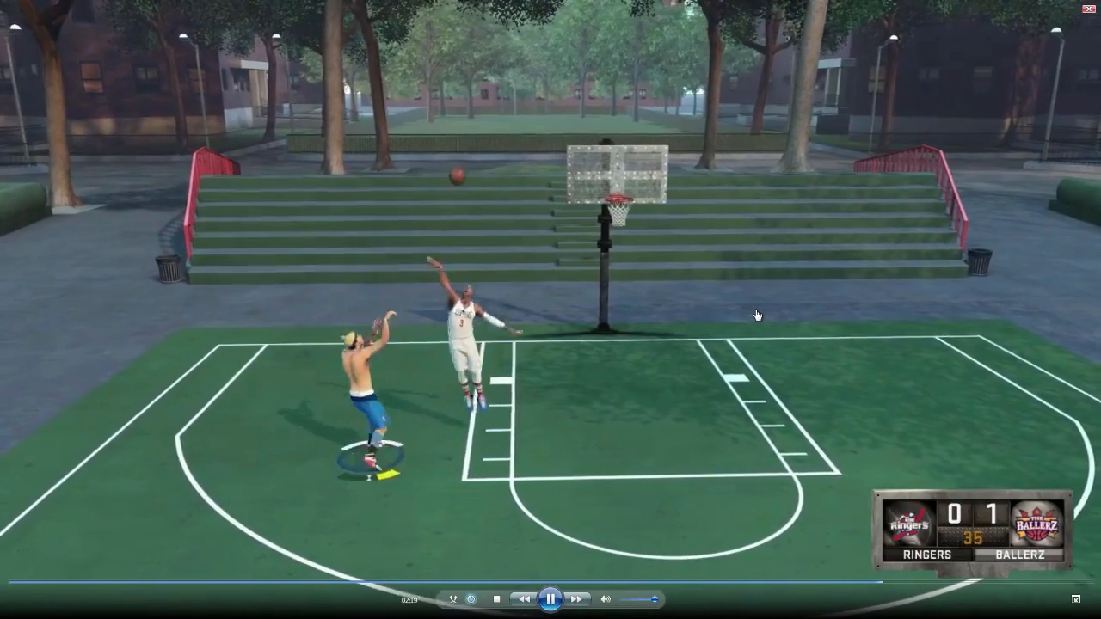
key(Escape)
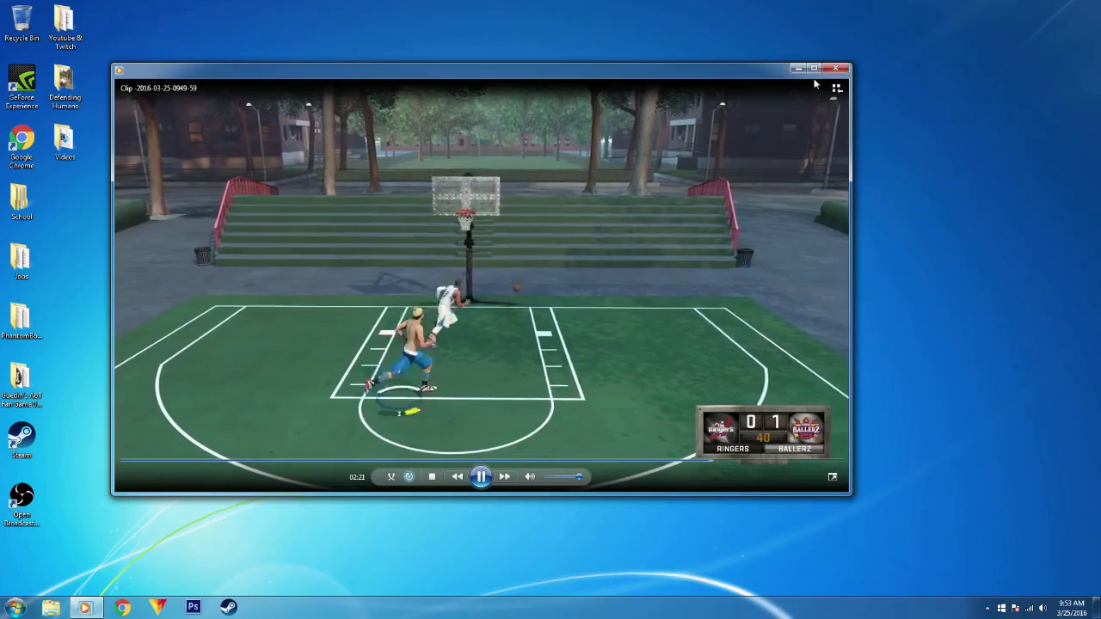